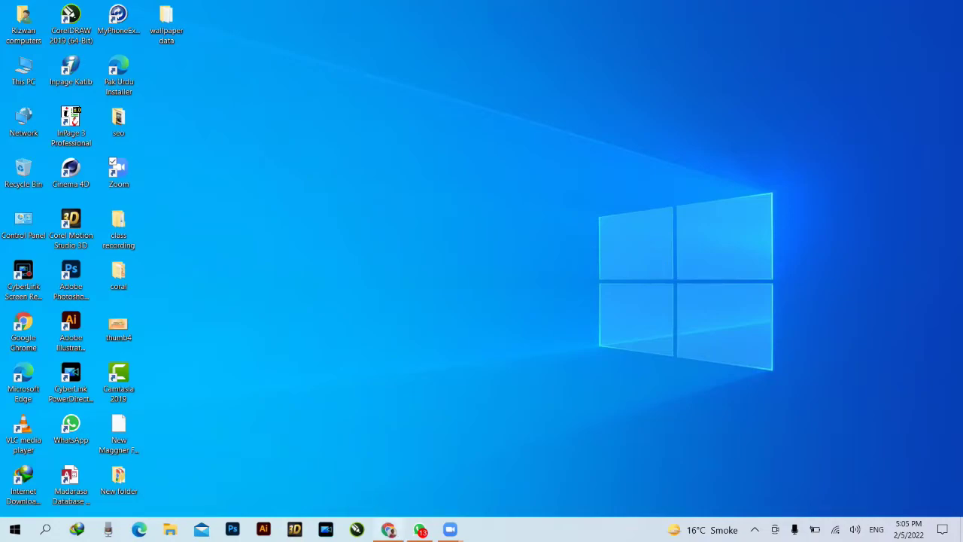
# Switch to Chrome and view the Islam Zendaabad blog's Blogger layout, followed by its live homepage with the sidebar gadgets
pyautogui.click(389, 529)
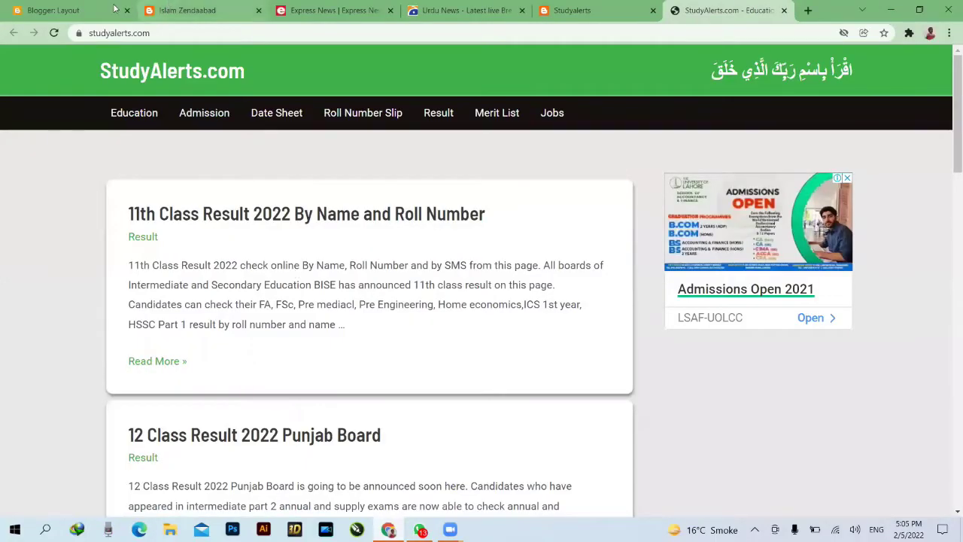
pyautogui.click(89, 15)
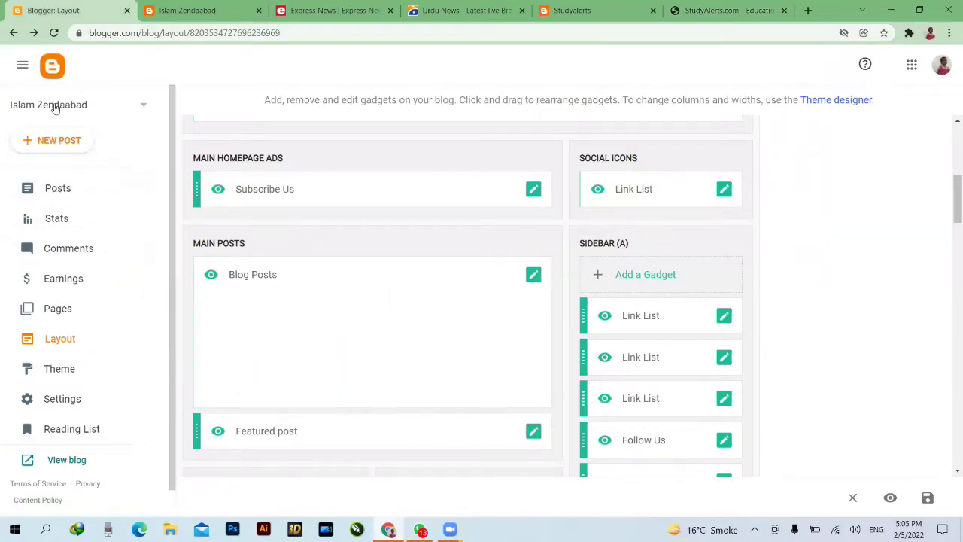
pyautogui.click(192, 11)
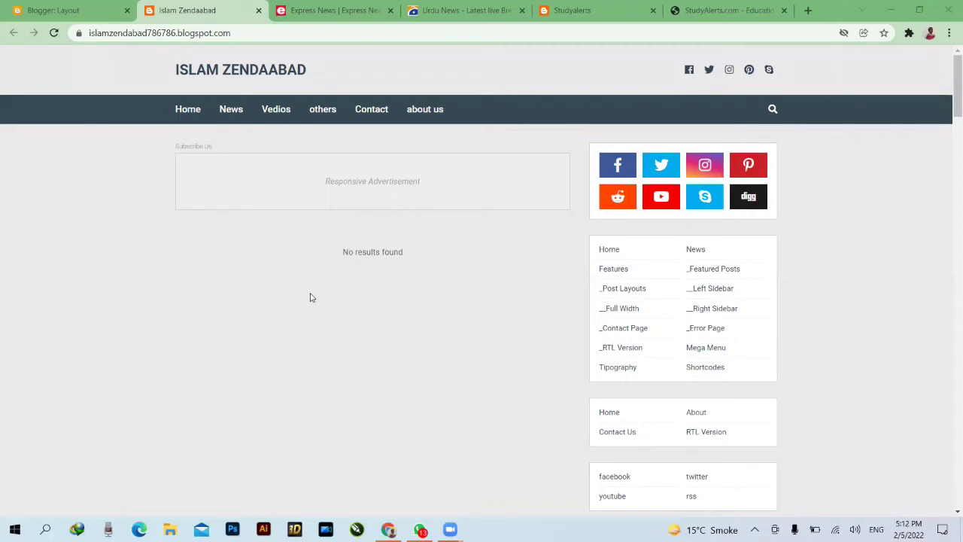
pyautogui.scroll(-3, 311, 297)
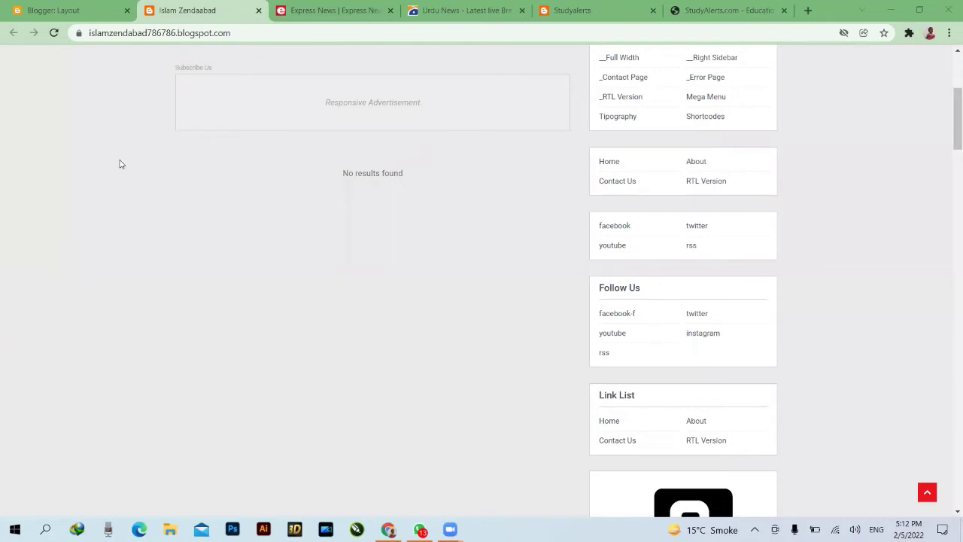
pyautogui.scroll(3, 3, 333)
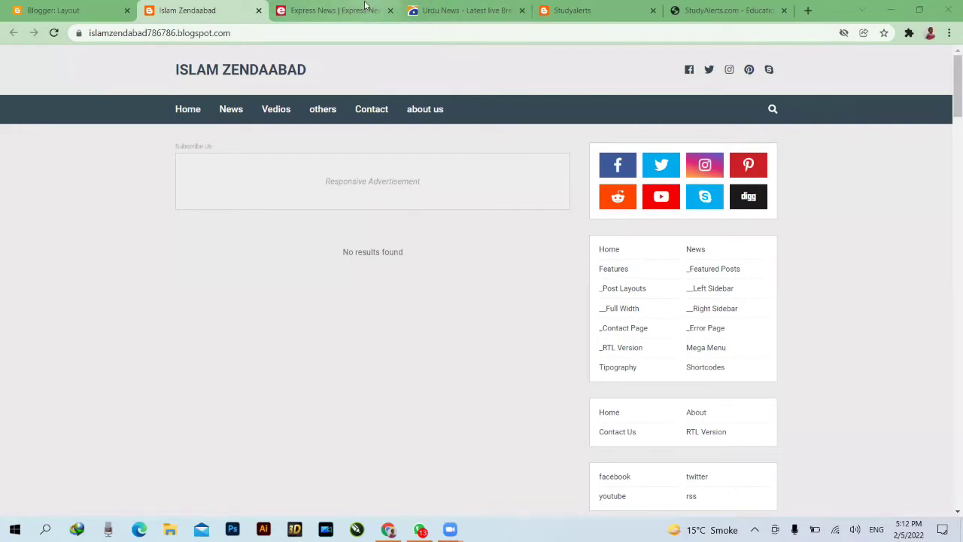
# Examine how the Express News homepage arranges its header, advertisements, lead story and news grid
pyautogui.click(338, 8)
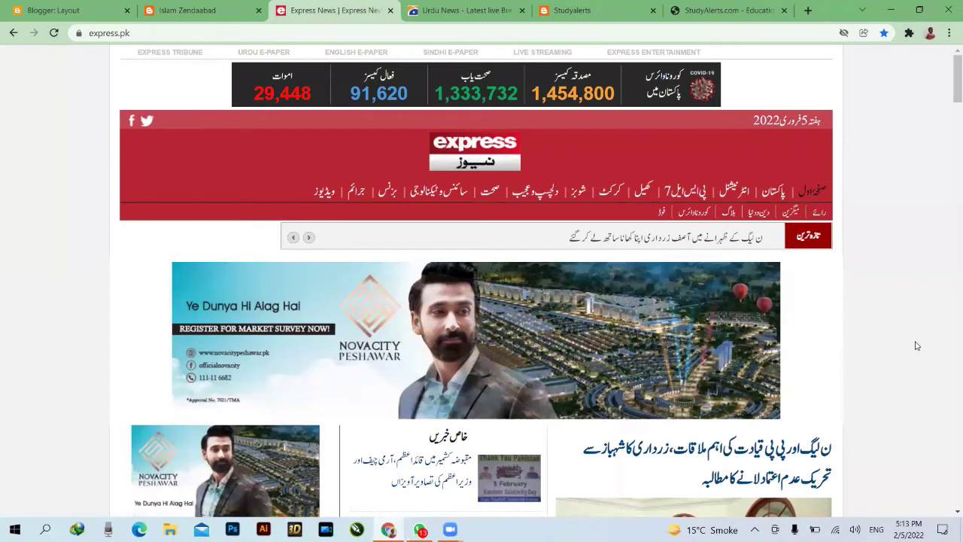
pyautogui.scroll(-5, 916, 346)
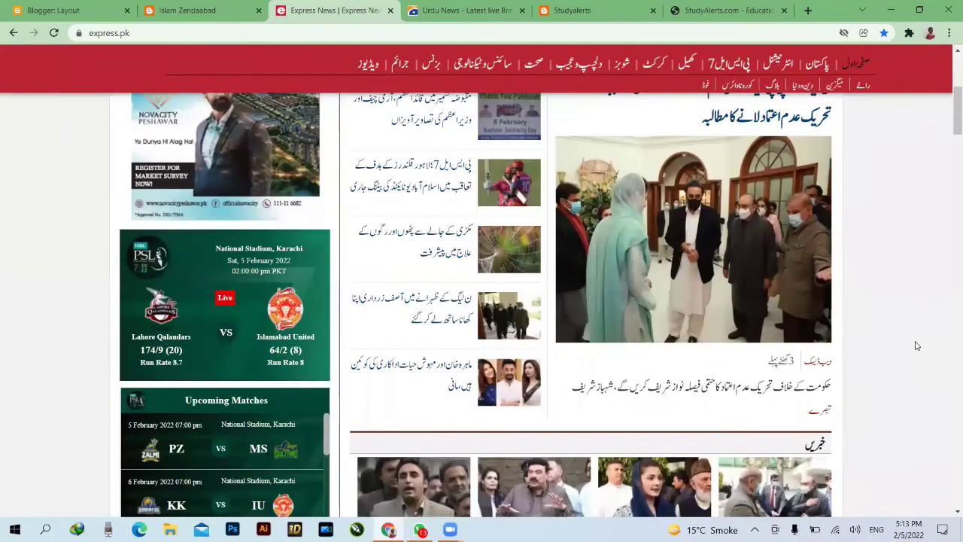
pyautogui.scroll(2, 917, 345)
pyautogui.scroll(-1, 916, 346)
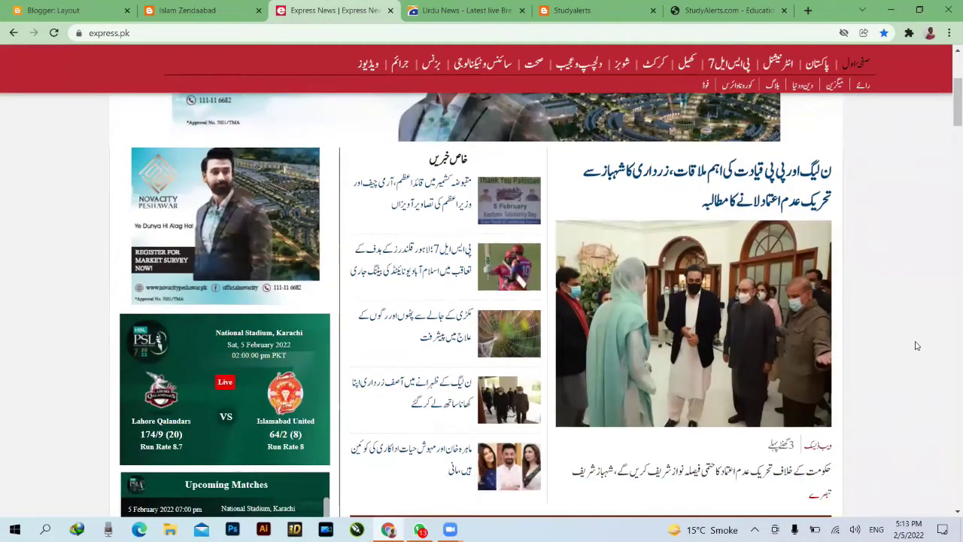
pyautogui.scroll(-3, 916, 345)
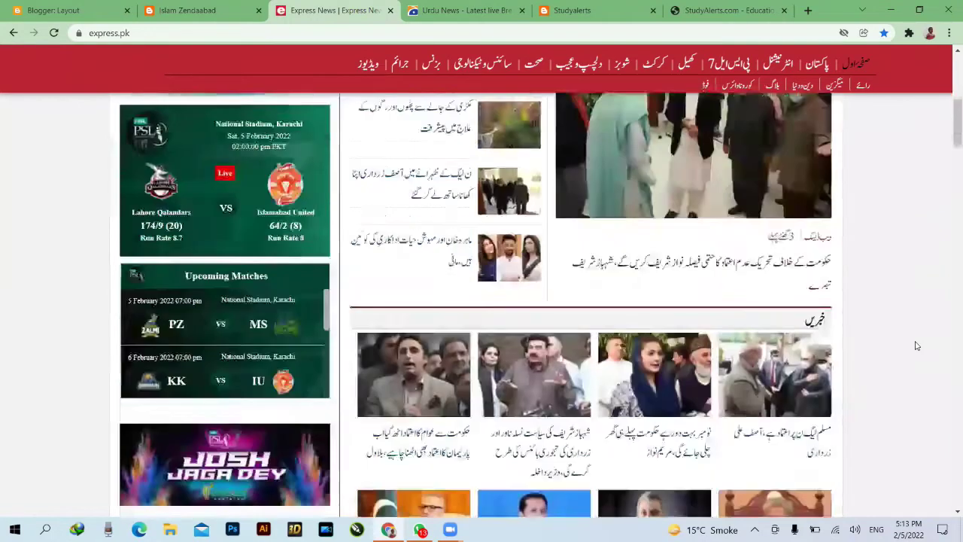
pyautogui.scroll(-2, 759, 237)
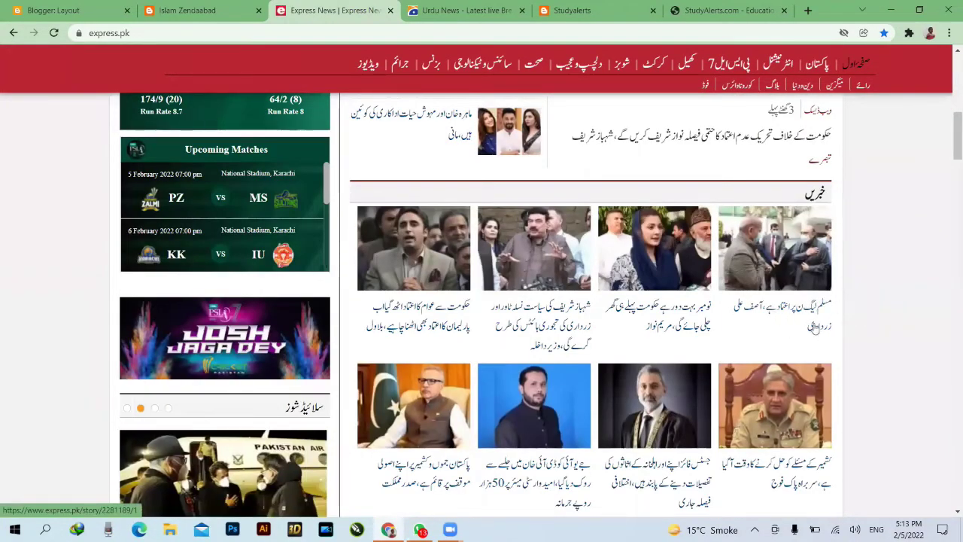
# Examine the arrangement of headlines, columns and thumbnails on the Geo Urdu News homepage
pyautogui.click(449, 10)
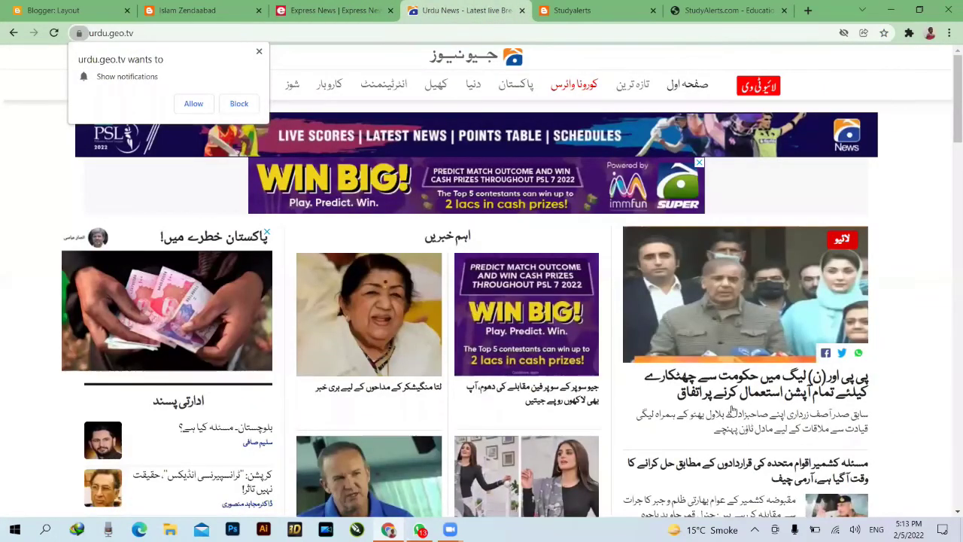
pyautogui.scroll(-5, 732, 408)
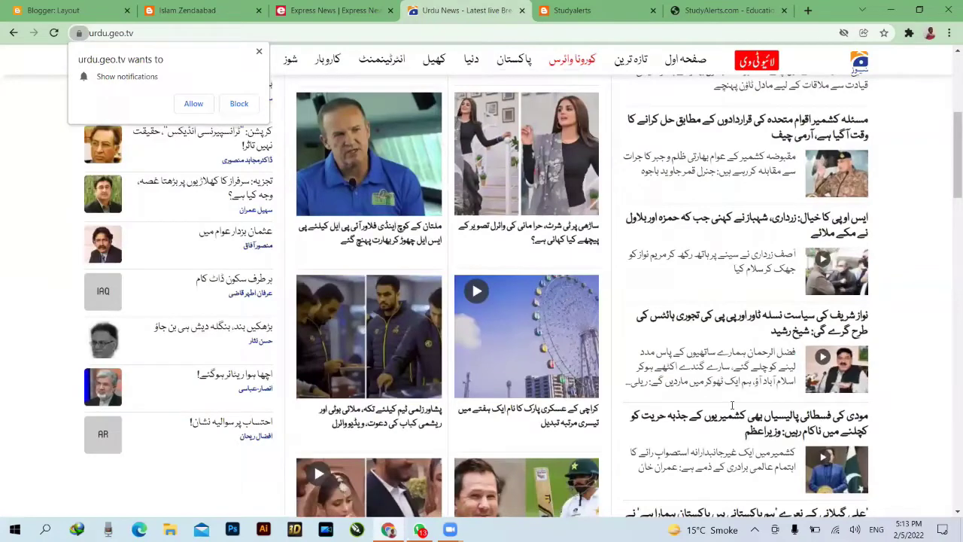
pyautogui.scroll(-3, 732, 406)
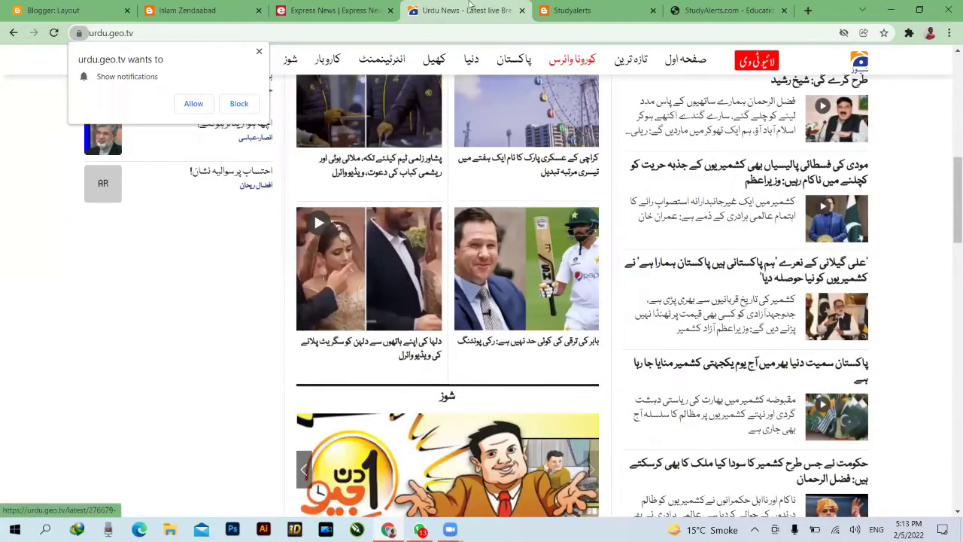
# Examine the Studyalerts Blogspot homepage, including its post list, advertisements, page numbers and sidebar sections
pyautogui.click(568, 10)
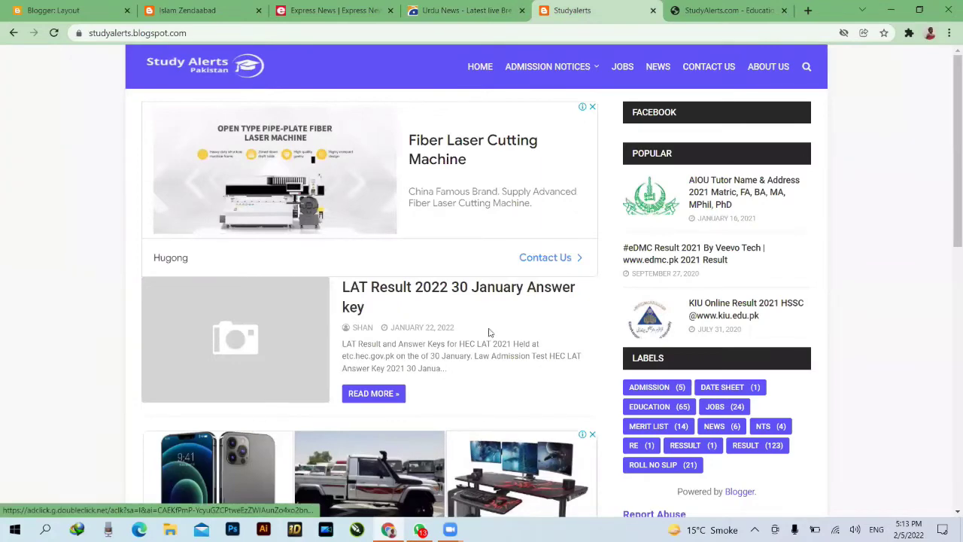
pyautogui.scroll(-5, 482, 286)
pyautogui.scroll(-4, 482, 288)
pyautogui.scroll(9, 483, 289)
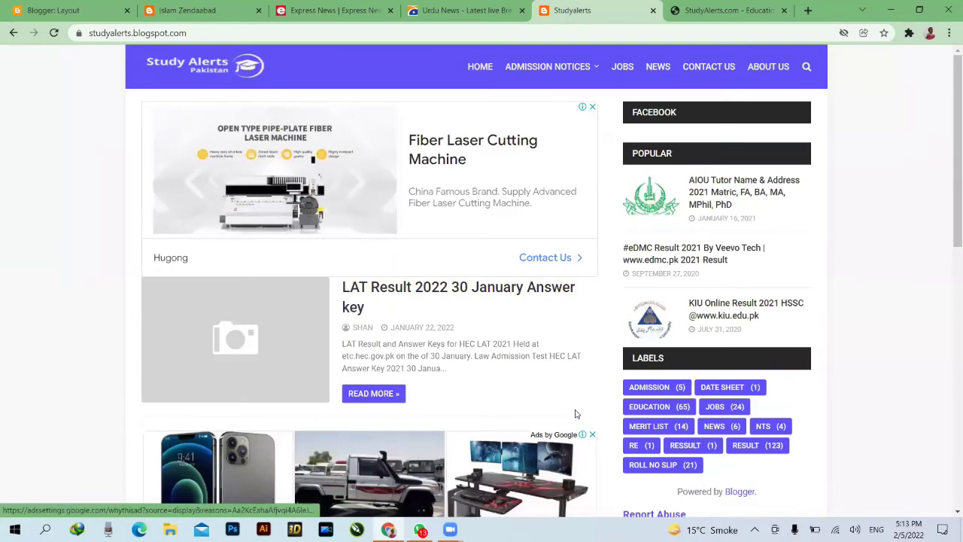
pyautogui.scroll(-3, 576, 414)
pyautogui.scroll(-2, 576, 414)
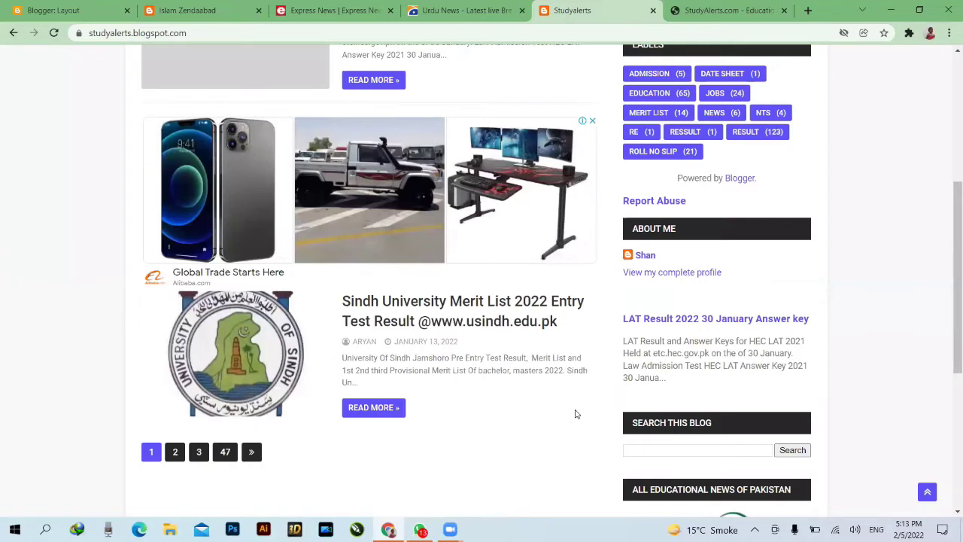
pyautogui.scroll(-3, 576, 413)
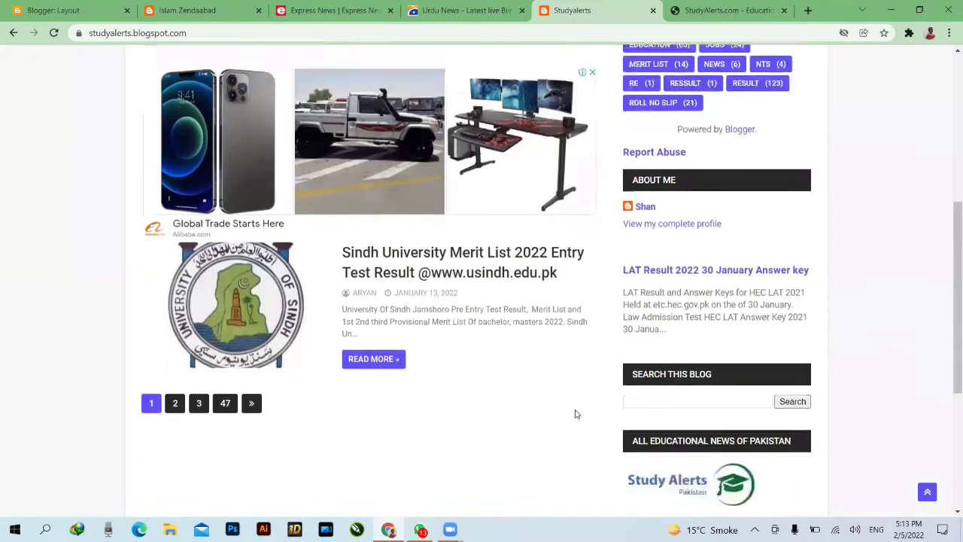
pyautogui.scroll(2, 576, 414)
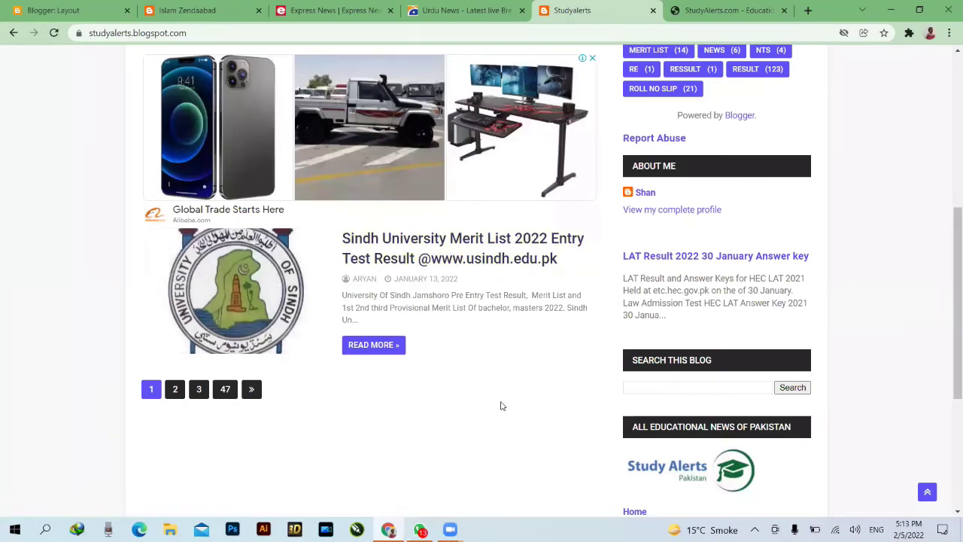
pyautogui.scroll(3, 500, 405)
pyautogui.scroll(3, 501, 405)
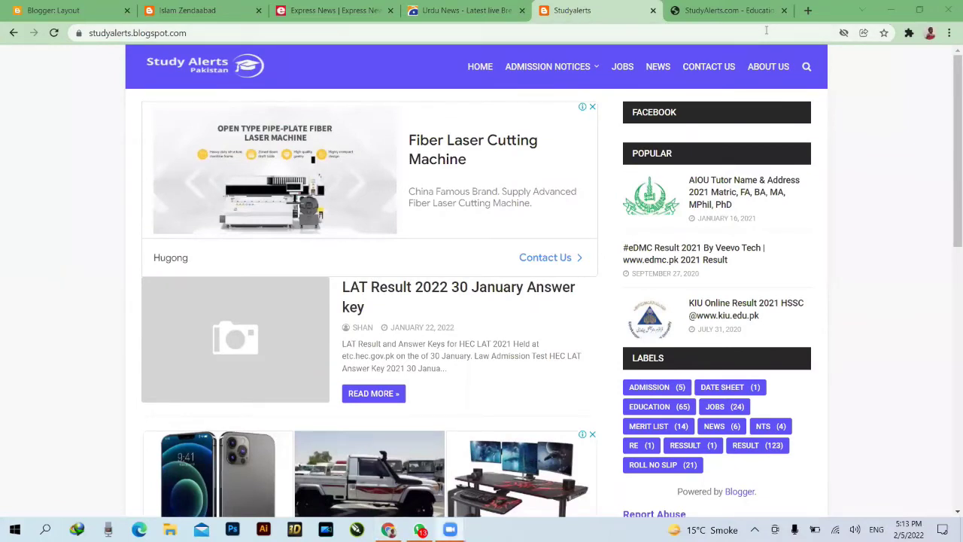
# Open the Admission Notices page of the Studyalerts blog, dismiss the full-page advertisement, and look through the article
pyautogui.moveTo(547, 66)
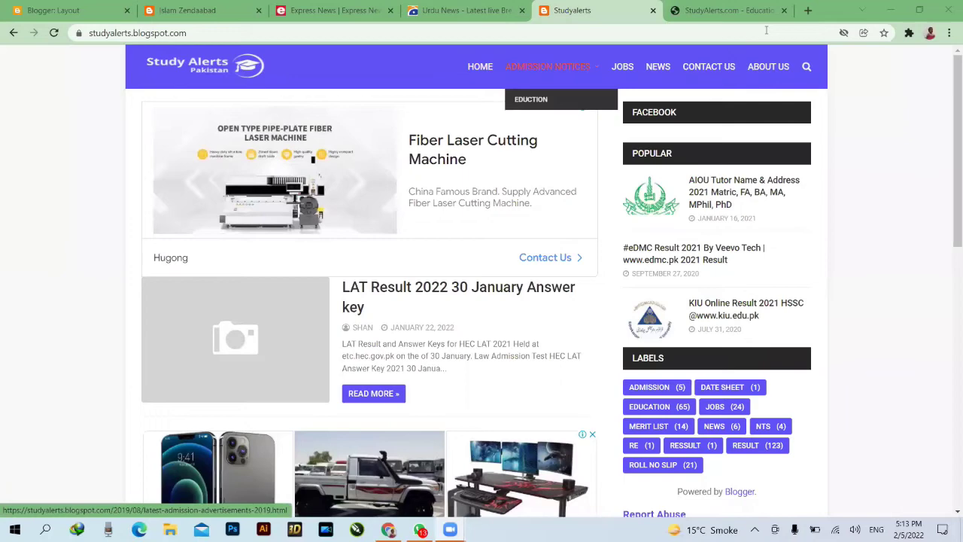
pyautogui.click(547, 66)
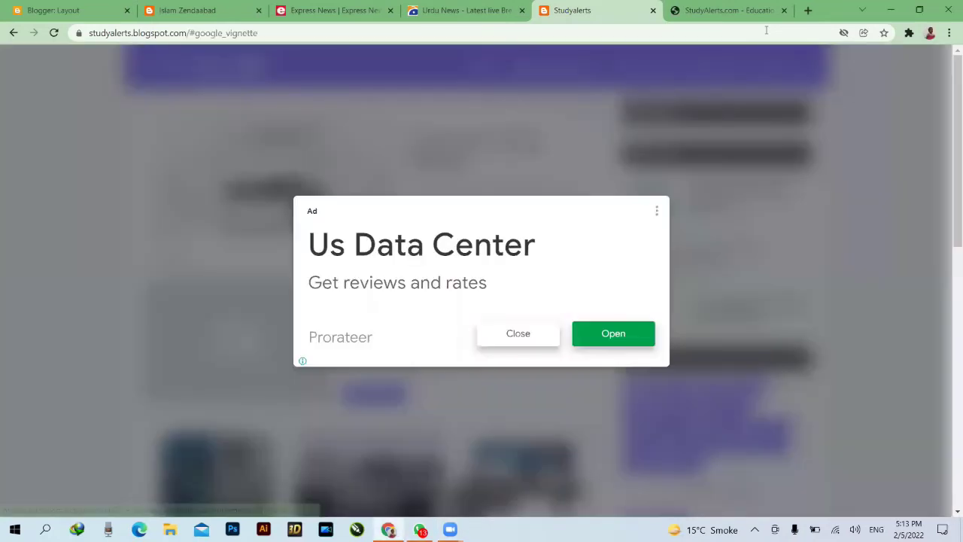
pyautogui.click(493, 344)
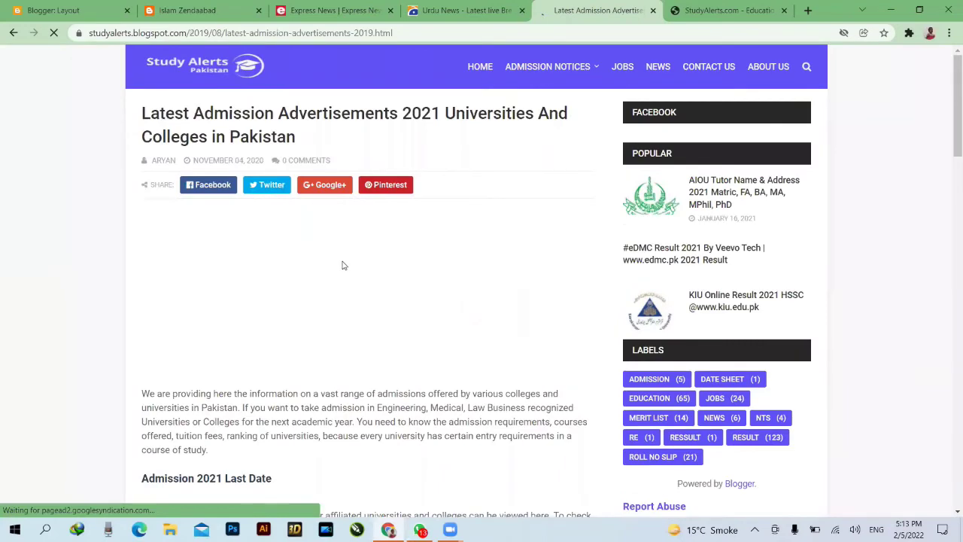
pyautogui.scroll(-2, 344, 263)
pyautogui.scroll(-7, 345, 263)
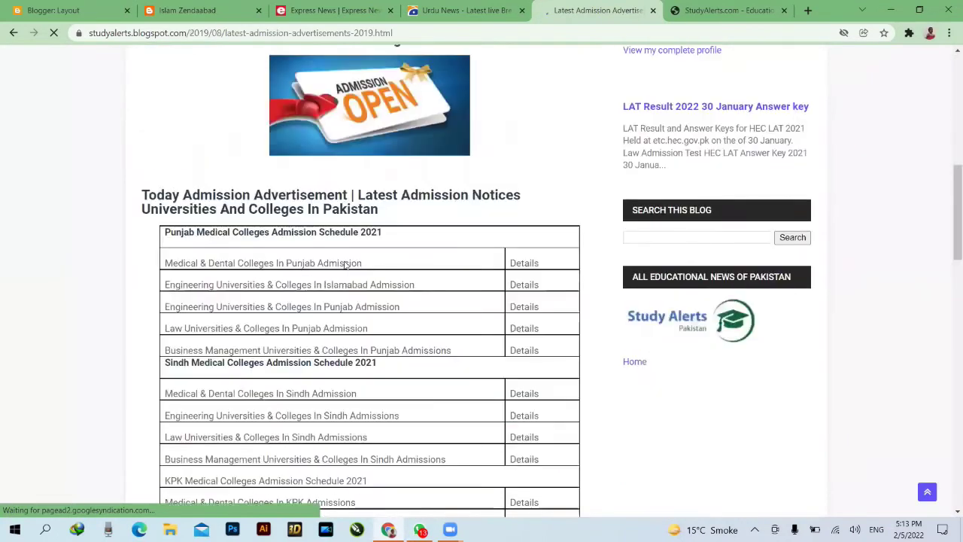
pyautogui.scroll(9, 344, 264)
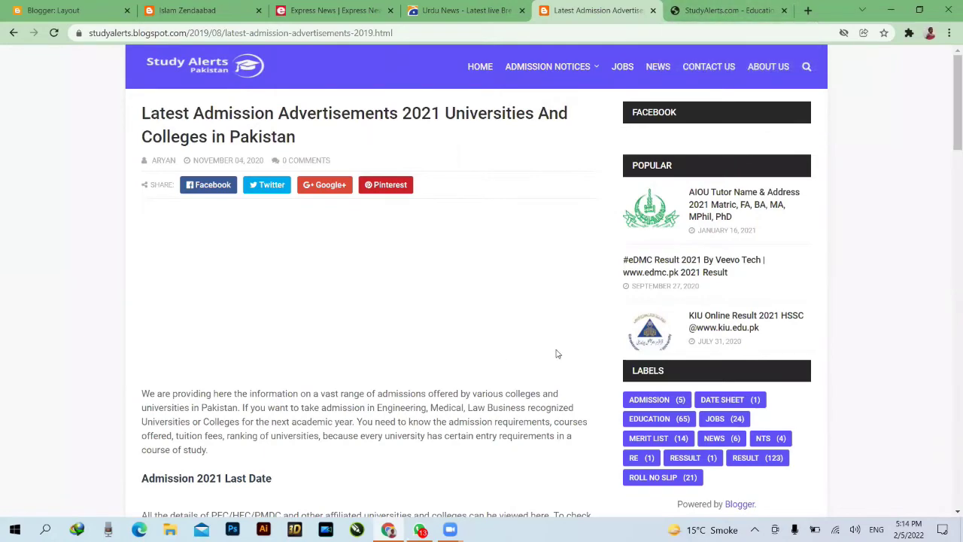
# Open the popular post on AIOU Tutor Name & Address 2021 and look through its content
pyautogui.click(719, 197)
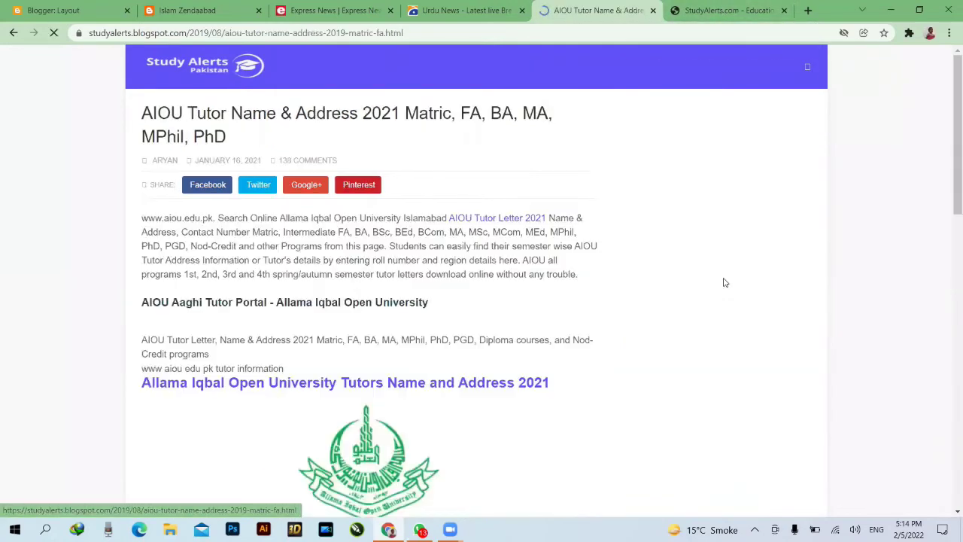
pyautogui.scroll(-4, 544, 315)
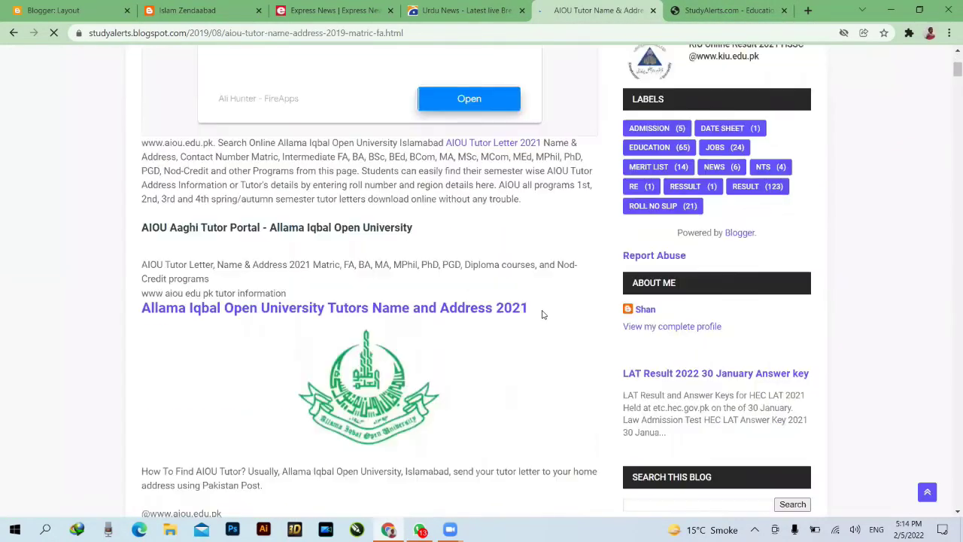
pyautogui.scroll(-2, 541, 314)
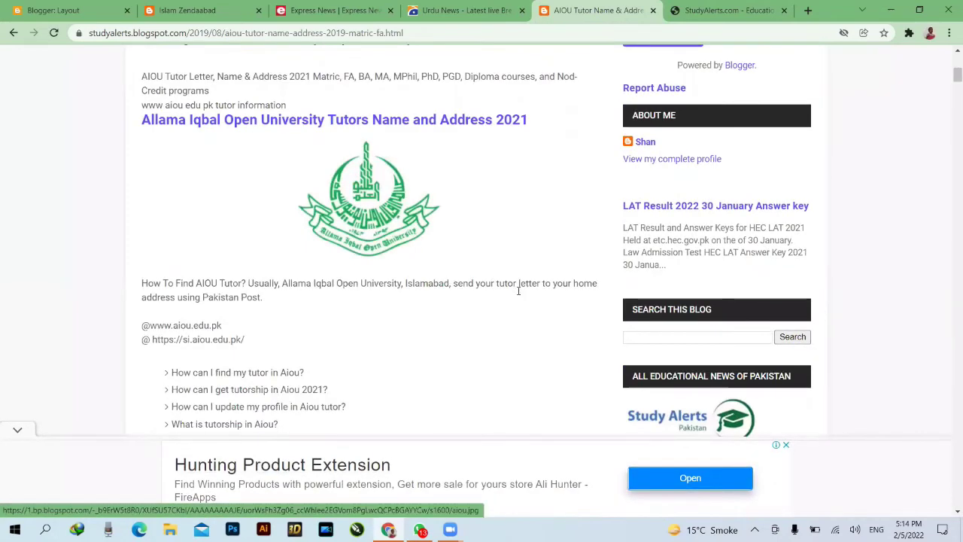
pyautogui.scroll(5, 507, 300)
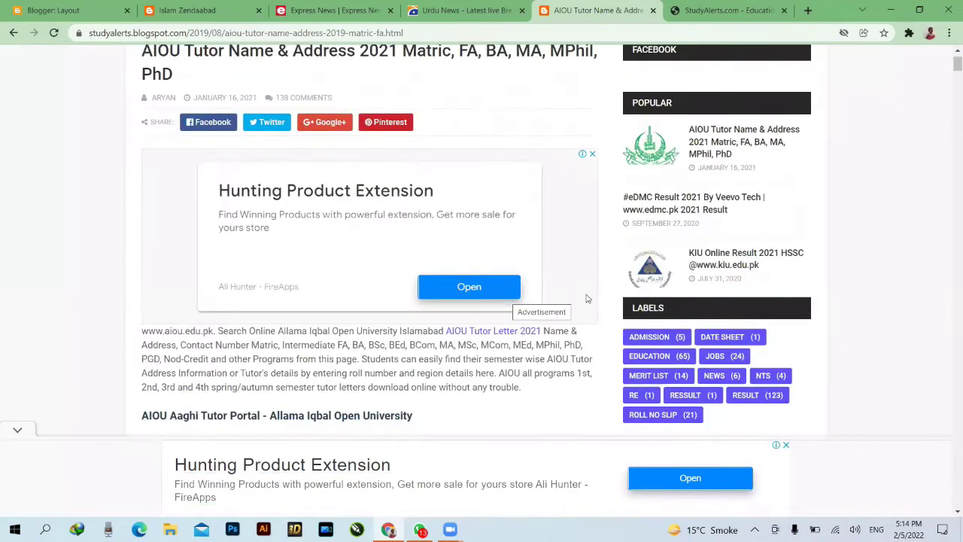
# Show the Studyalerts posts labelled Date Sheet and look over the filtered list
pyautogui.click(744, 339)
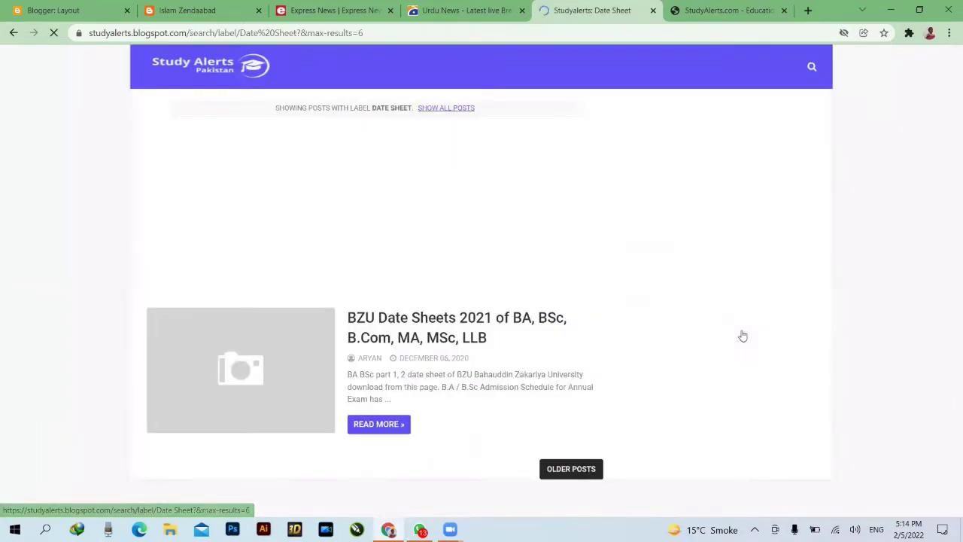
pyautogui.scroll(-2, 425, 340)
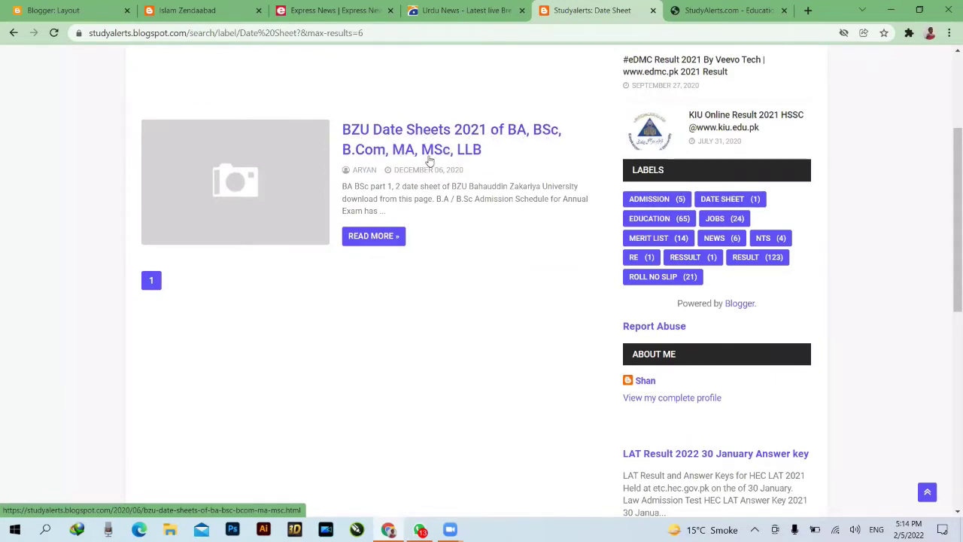
pyautogui.scroll(2, 412, 309)
pyautogui.scroll(1, 412, 308)
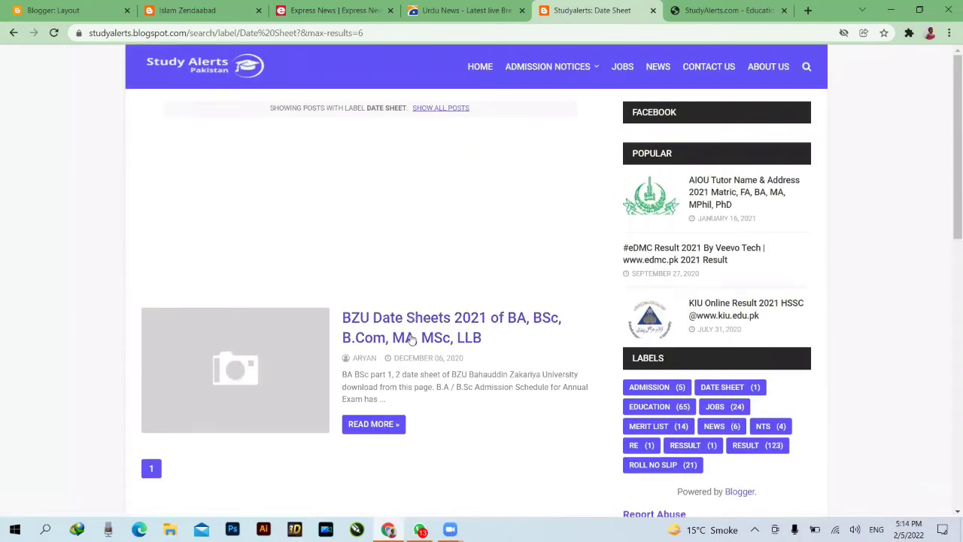
# Open the BZU Date Sheets 2021 post and look through its text, labels and share links
pyautogui.click(411, 324)
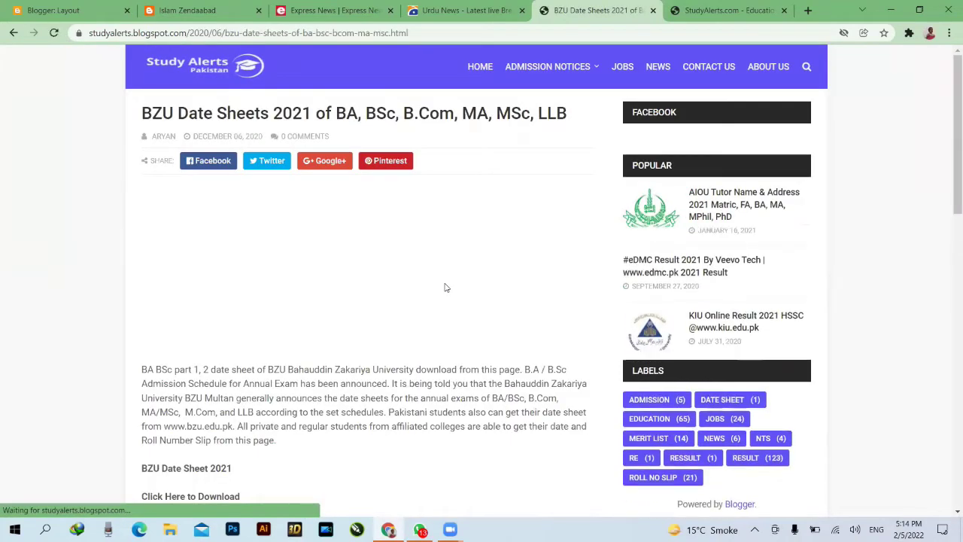
pyautogui.scroll(-5, 445, 287)
pyautogui.scroll(2, 444, 288)
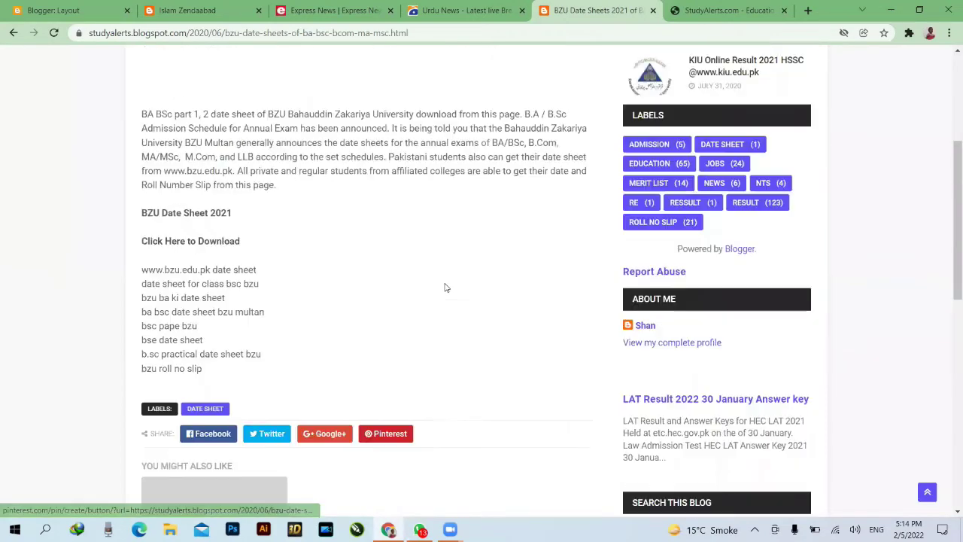
pyautogui.scroll(3, 537, 191)
# View the StudyAlerts.com homepage for comparison, and return to the live Islam Zendaabad blog
pyautogui.click(699, 15)
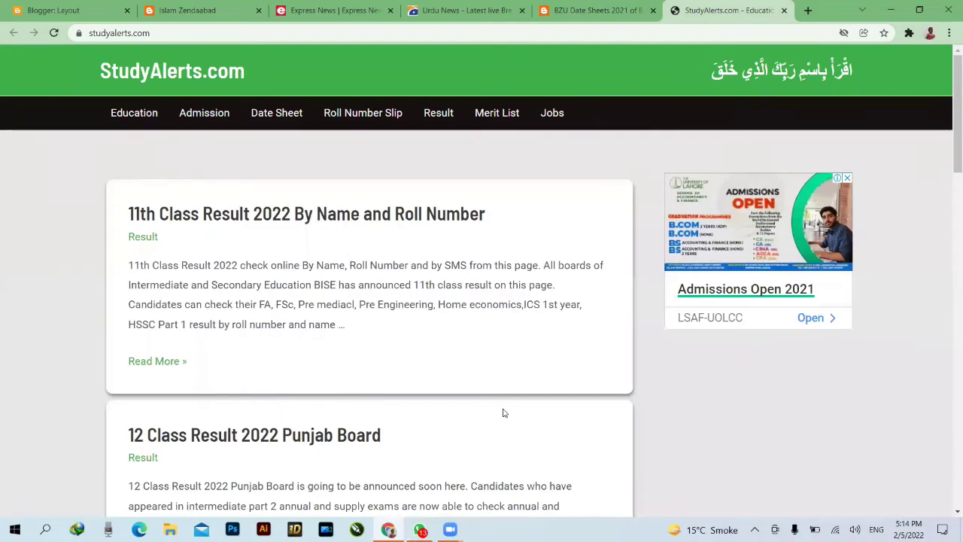
pyautogui.click(58, 10)
pyautogui.click(198, 11)
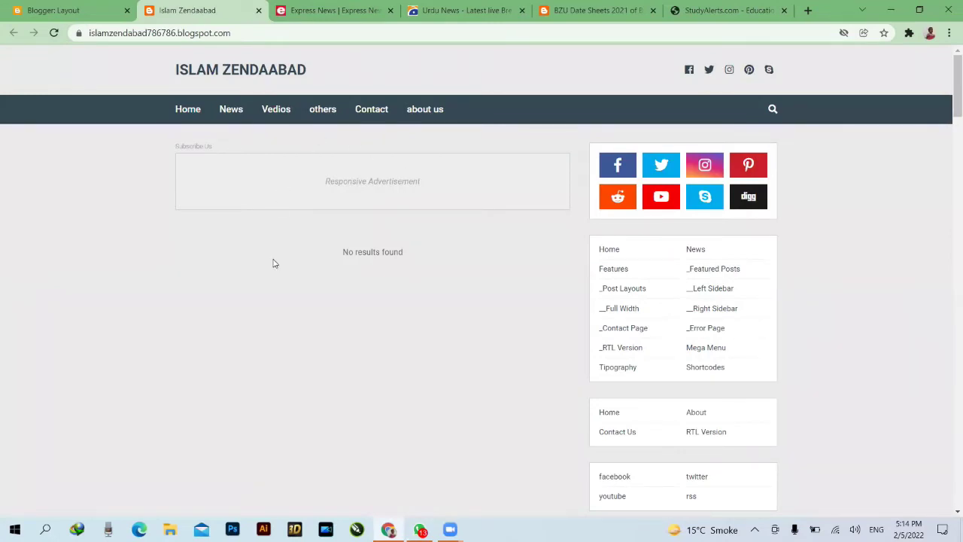
# Create a new post on the Islam Zendaabad blog and make its empty title ready for text entry
pyautogui.click(85, 6)
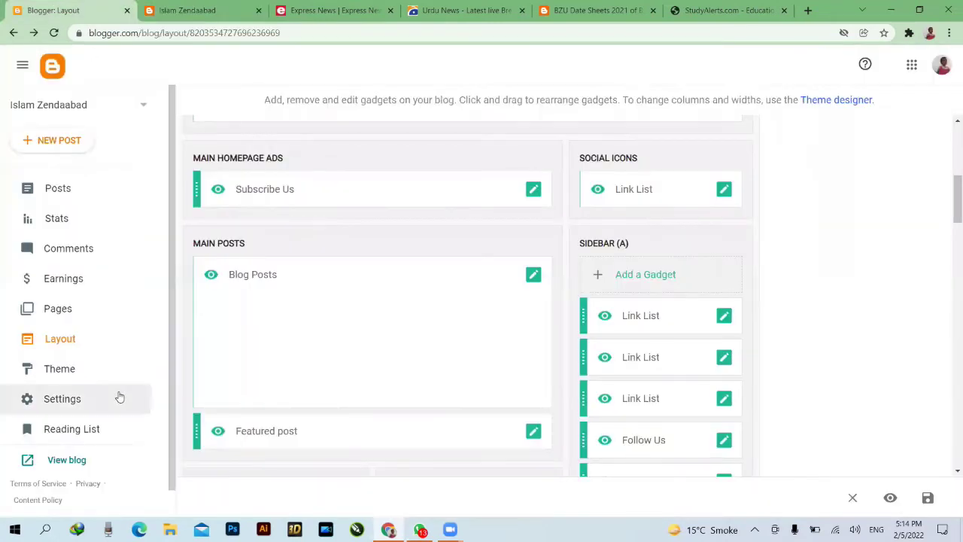
pyautogui.click(48, 143)
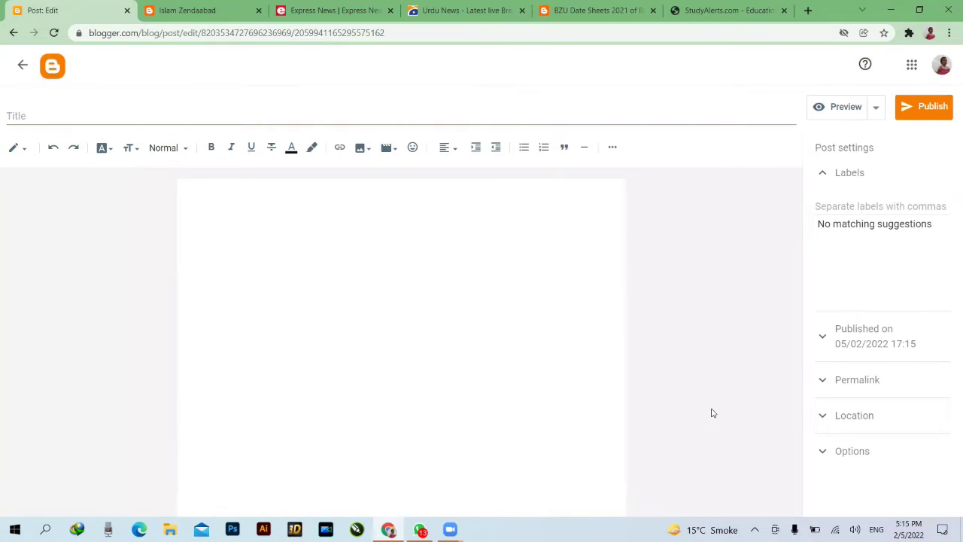
pyautogui.click(40, 120)
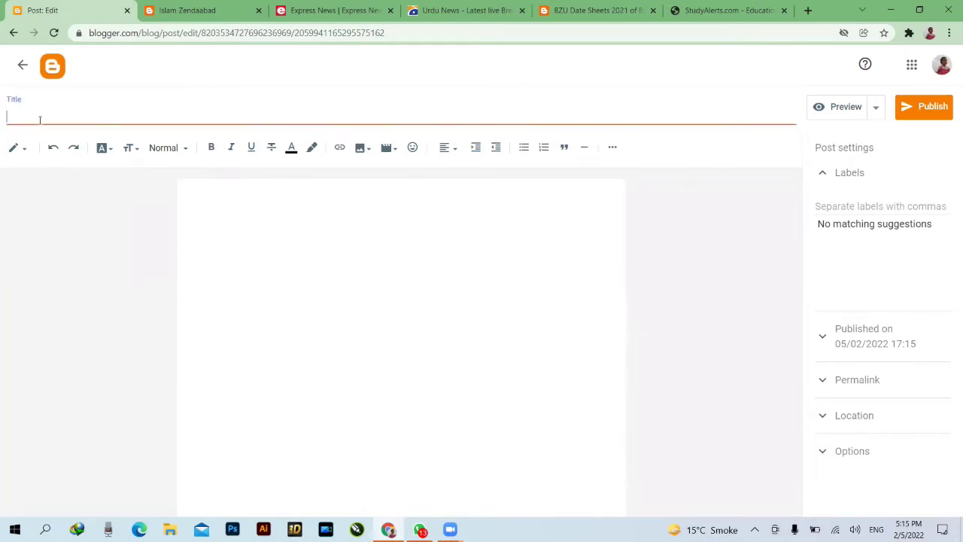
# Open the Express News story «مسلم لیگ ن پر اعتماد ہے، آصف علی زرداری» in a new tab and view it
pyautogui.click(363, 10)
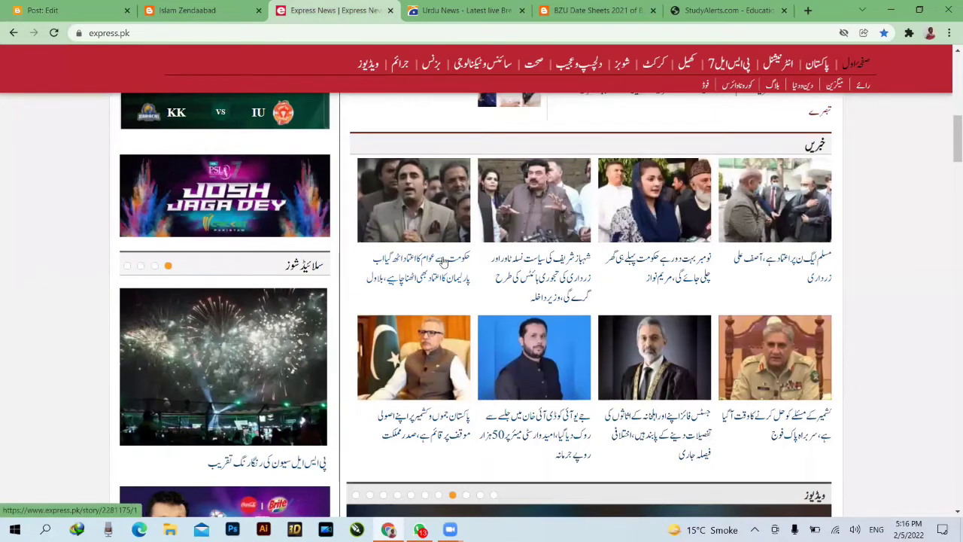
pyautogui.scroll(2, 444, 260)
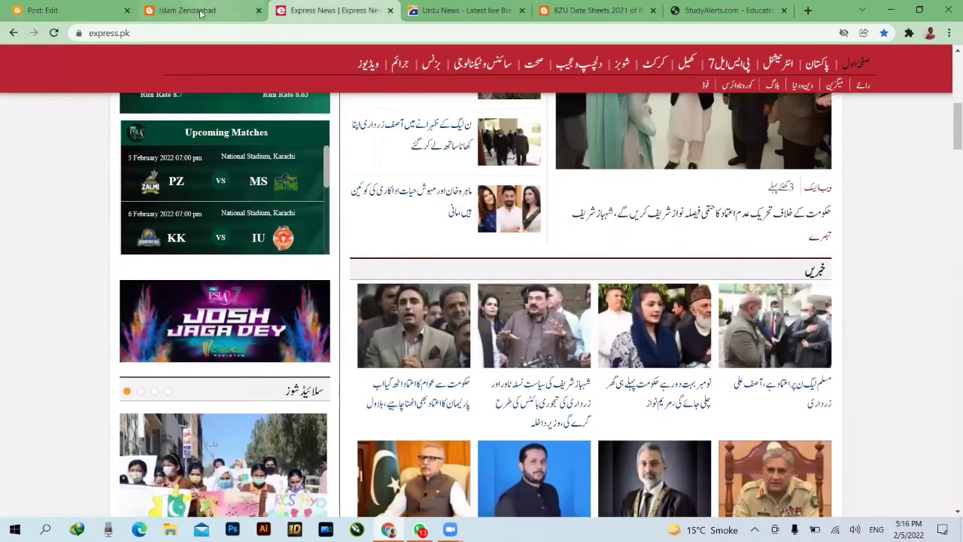
pyautogui.click(82, 15)
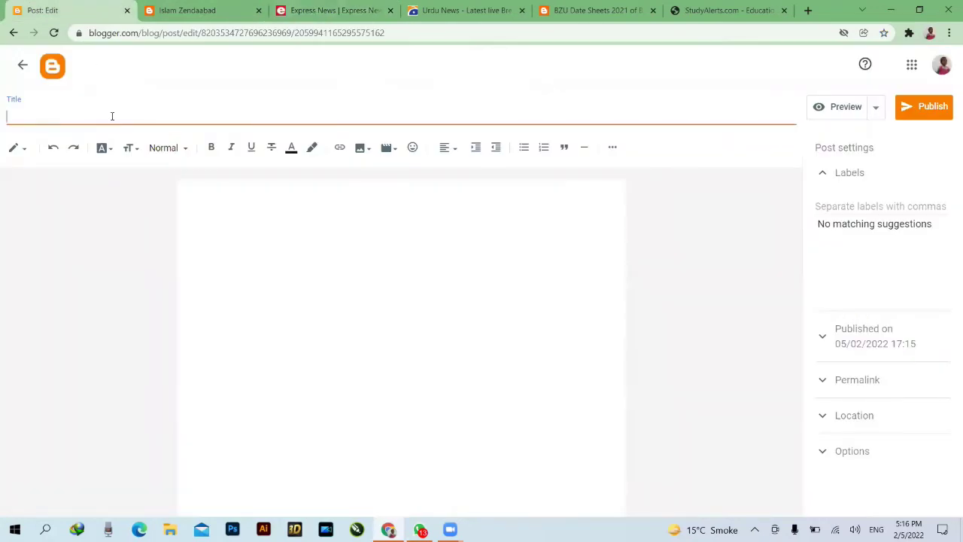
pyautogui.click(331, 14)
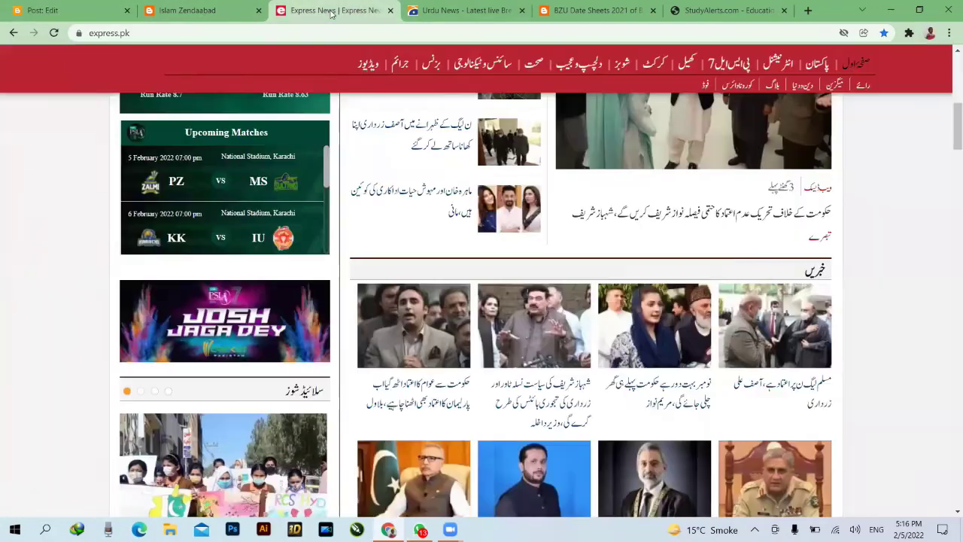
pyautogui.rightClick(801, 386)
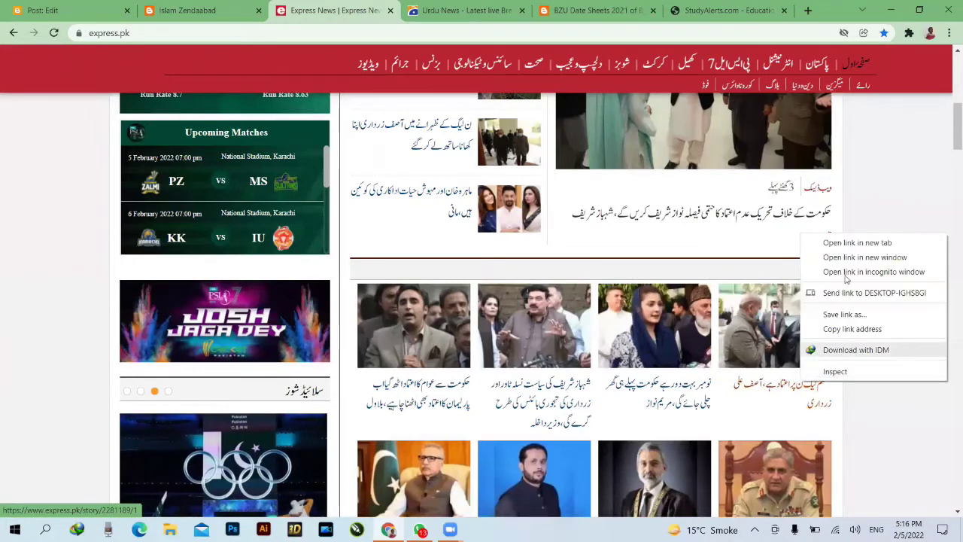
pyautogui.click(844, 245)
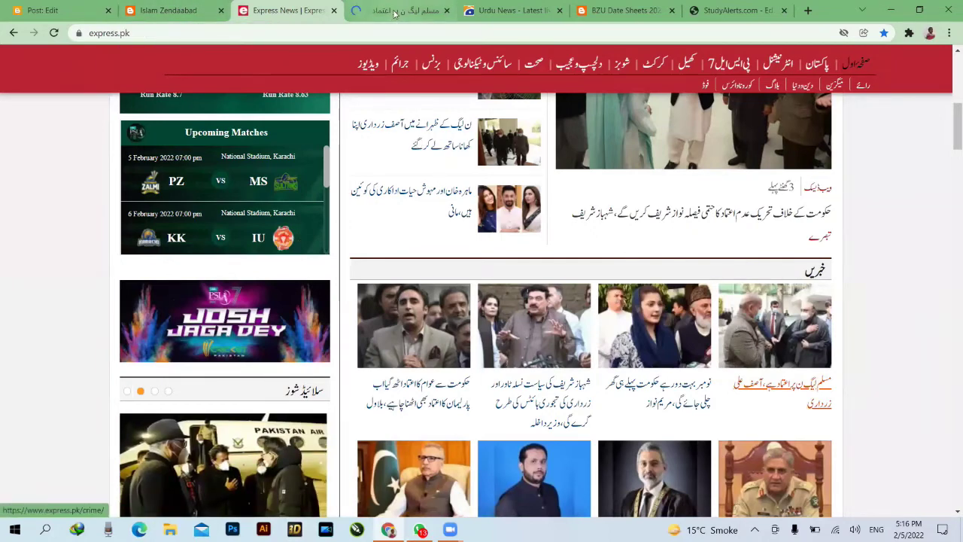
pyautogui.click(434, 15)
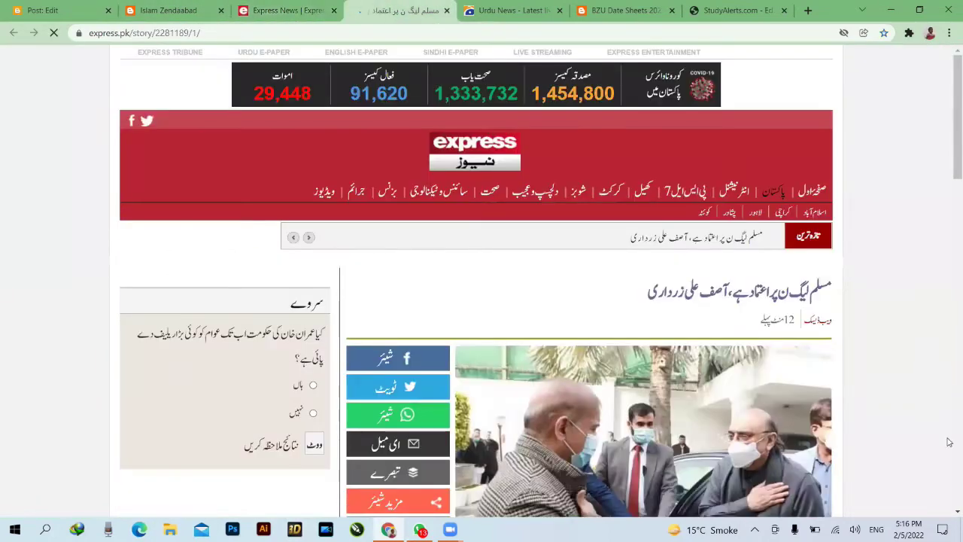
# Copy the whole headline of the Express News story into the title of the new Blogger post
pyautogui.moveTo(647, 290); pyautogui.dragTo(738, 294)
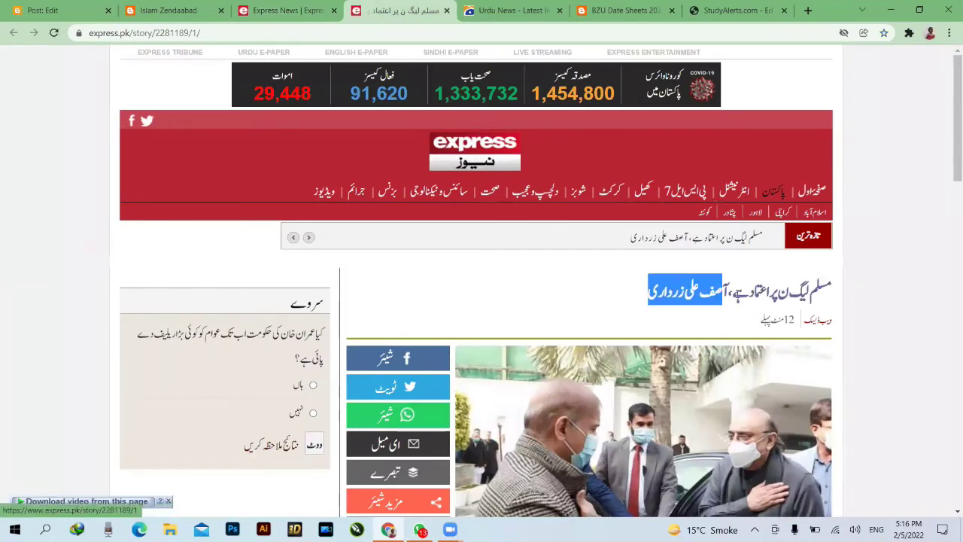
pyautogui.tripleClick(835, 295)
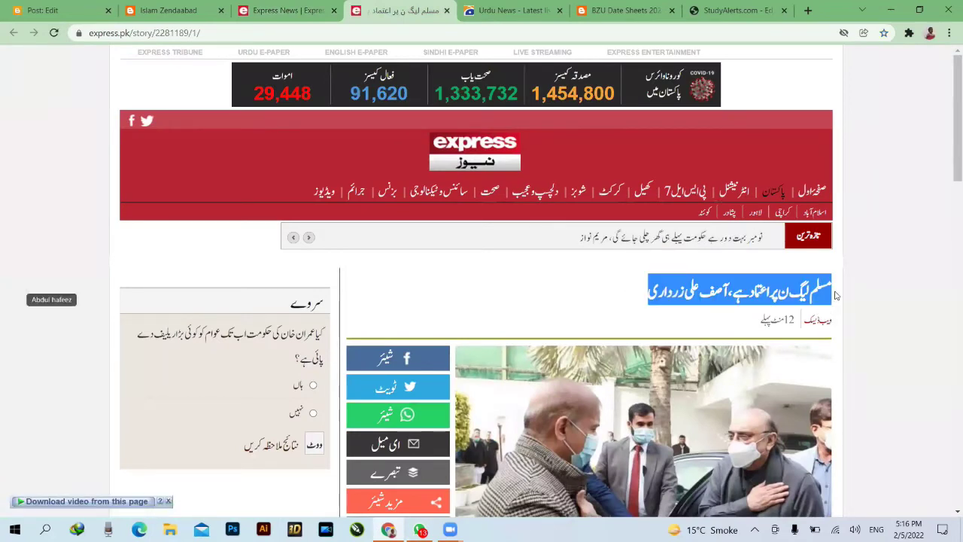
pyautogui.rightClick(689, 280)
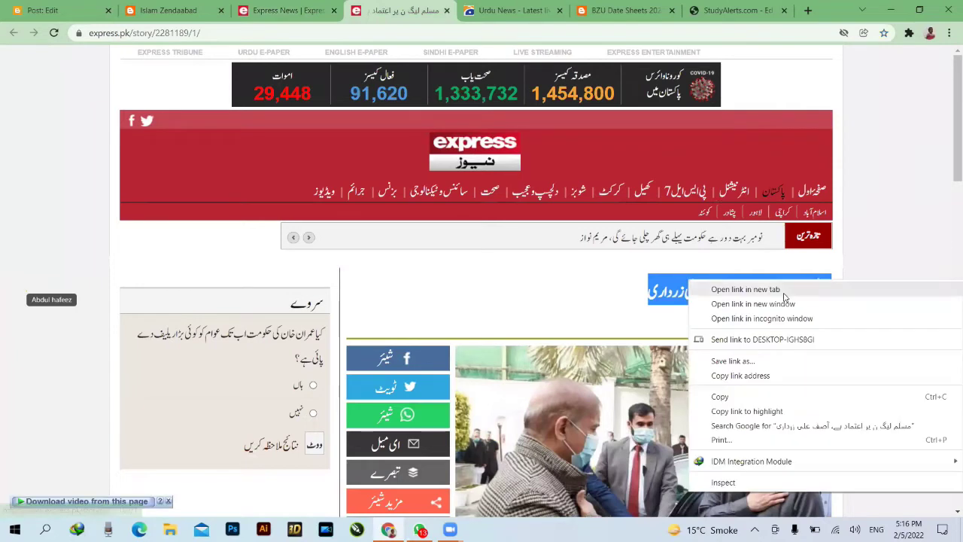
pyautogui.click(719, 397)
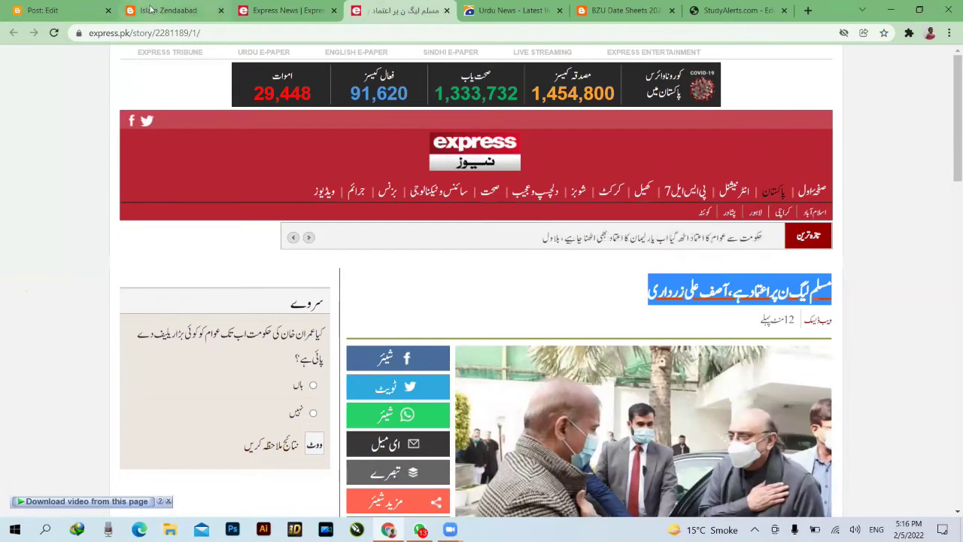
pyautogui.click(49, 10)
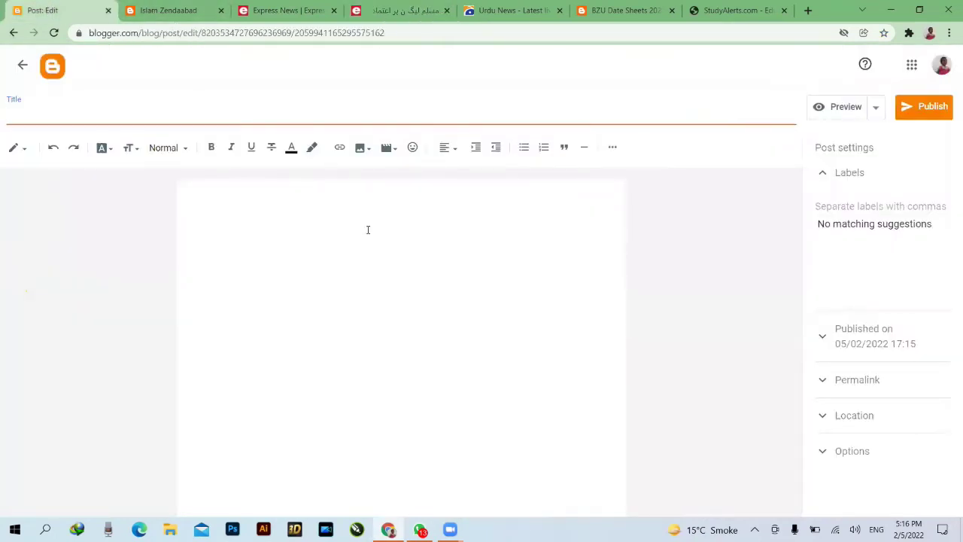
pyautogui.click(106, 117)
pyautogui.rightClick(106, 119)
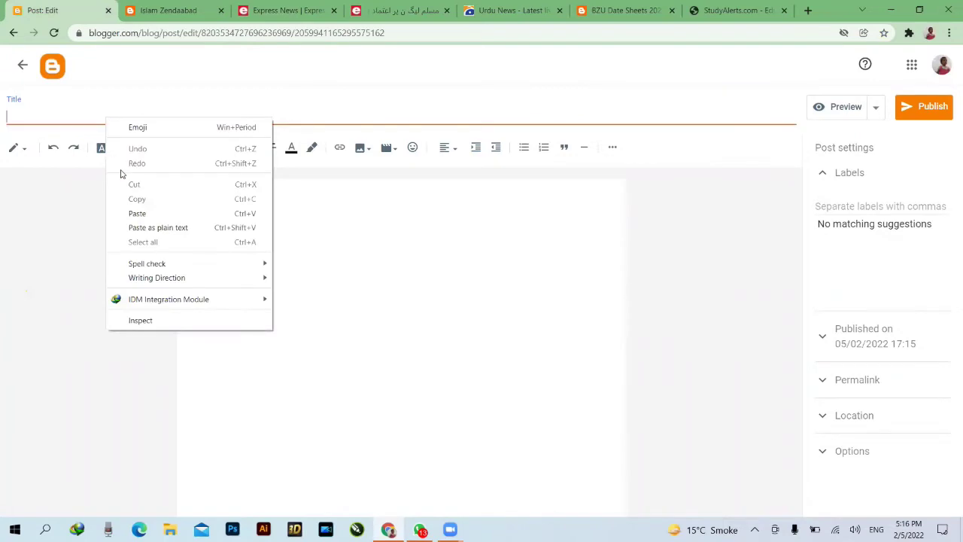
pyautogui.click(138, 214)
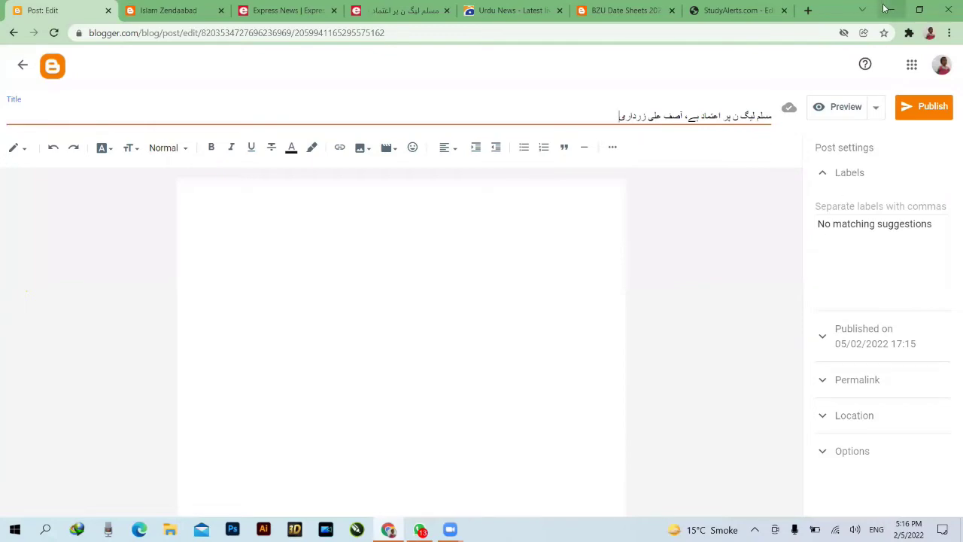
pyautogui.click(887, 9)
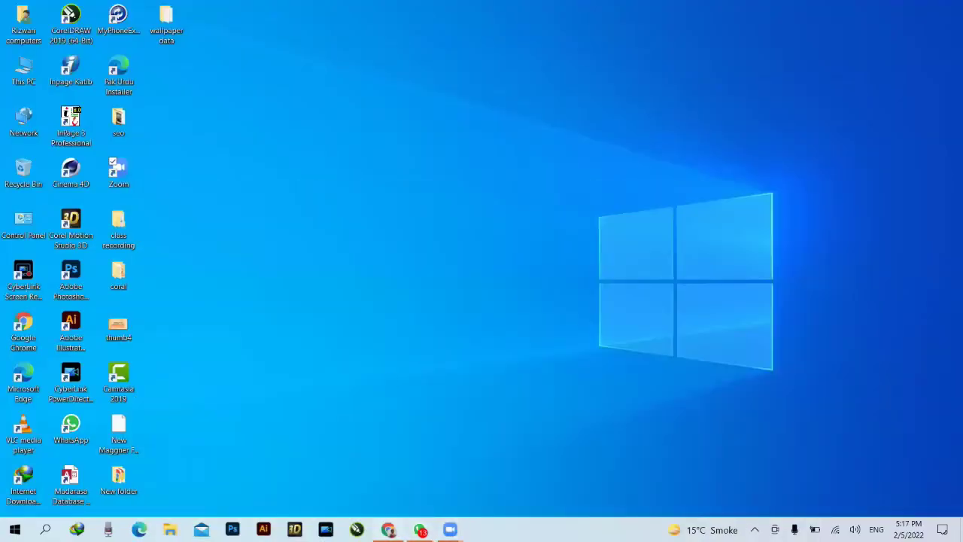
pyautogui.click(389, 529)
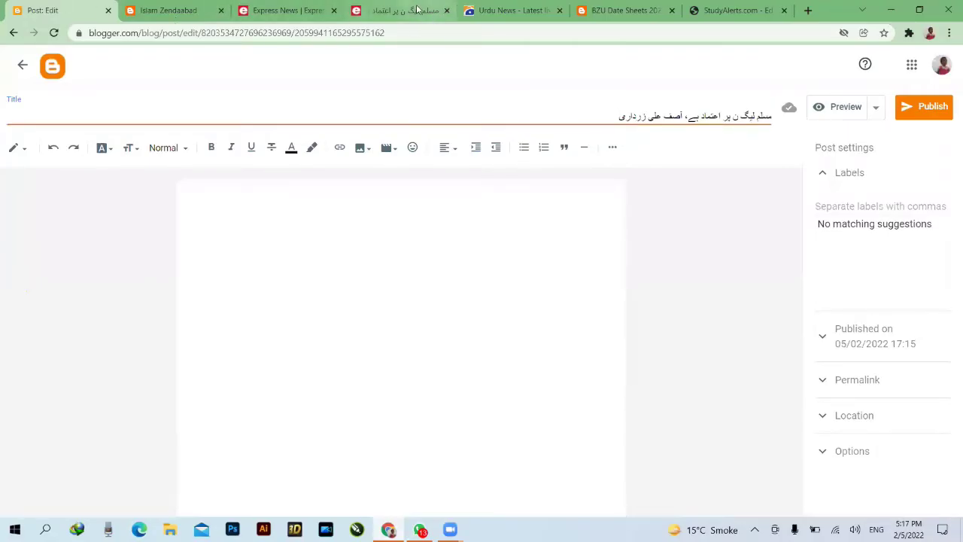
pyautogui.click(416, 11)
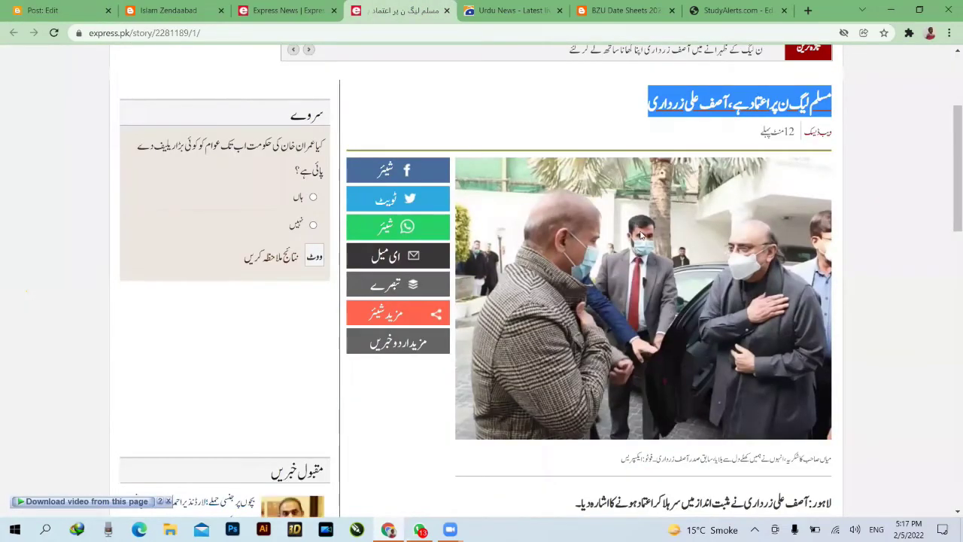
pyautogui.rightClick(638, 233)
pyautogui.click(668, 256)
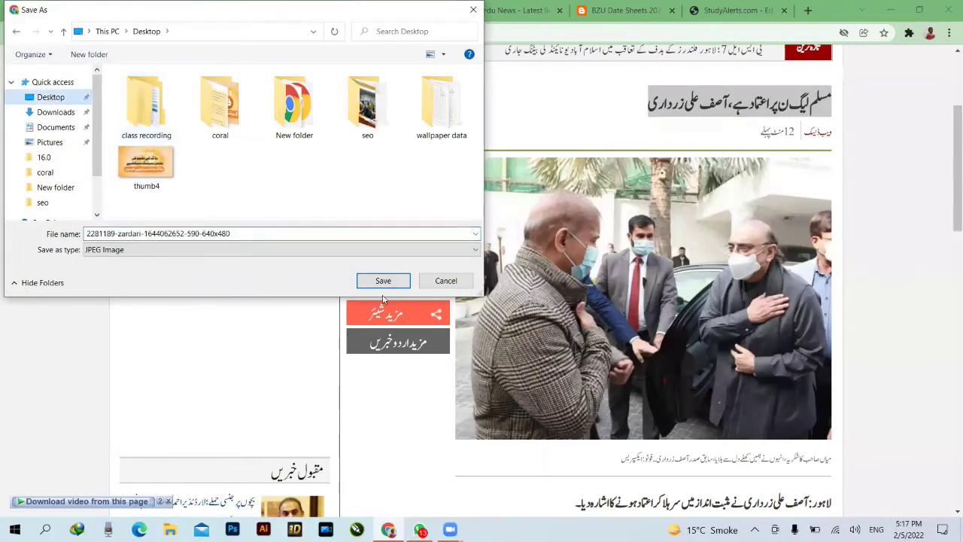
pyautogui.click(392, 288)
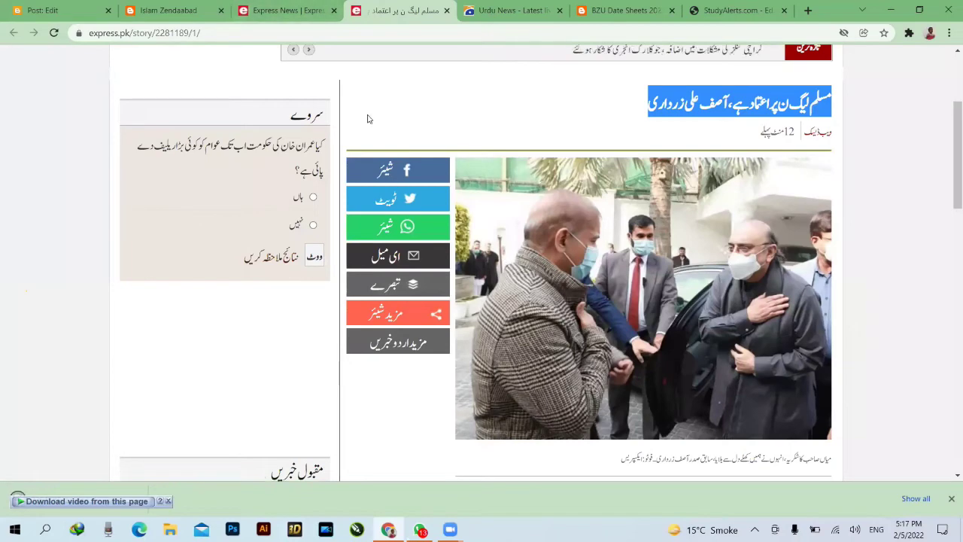
# Copy the story's bold lead sentence, starting with لاہور, from below the photo into the body of the Blogger post
pyautogui.scroll(-3, 523, 288)
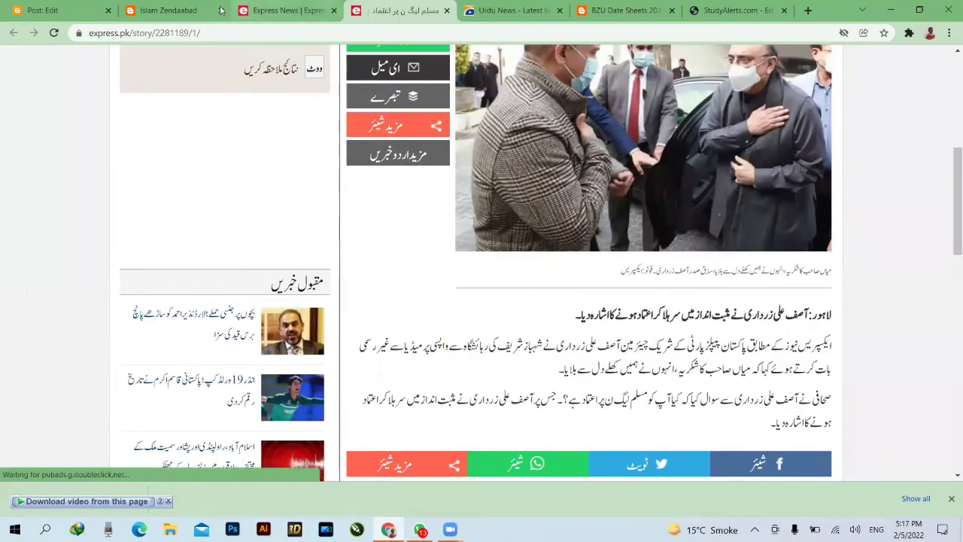
pyautogui.click(179, 13)
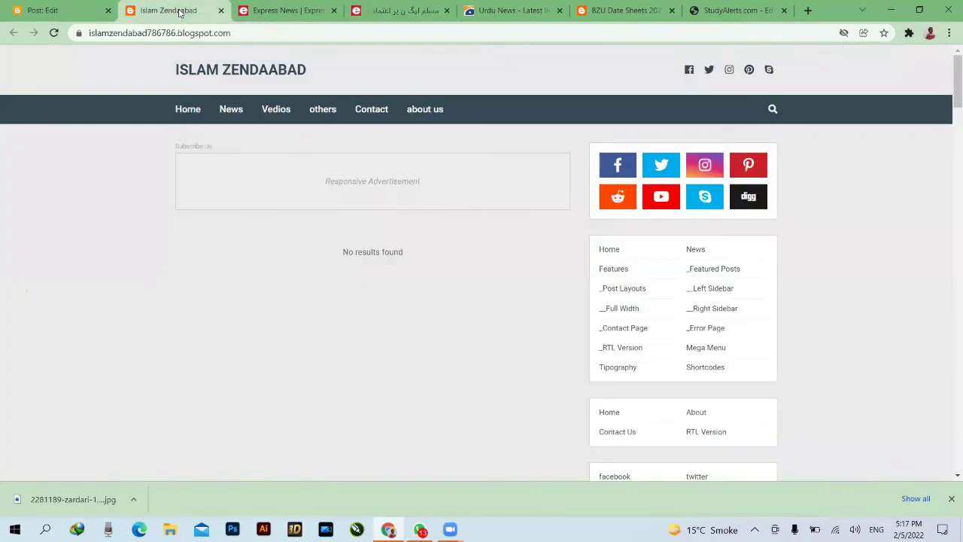
pyautogui.click(83, 10)
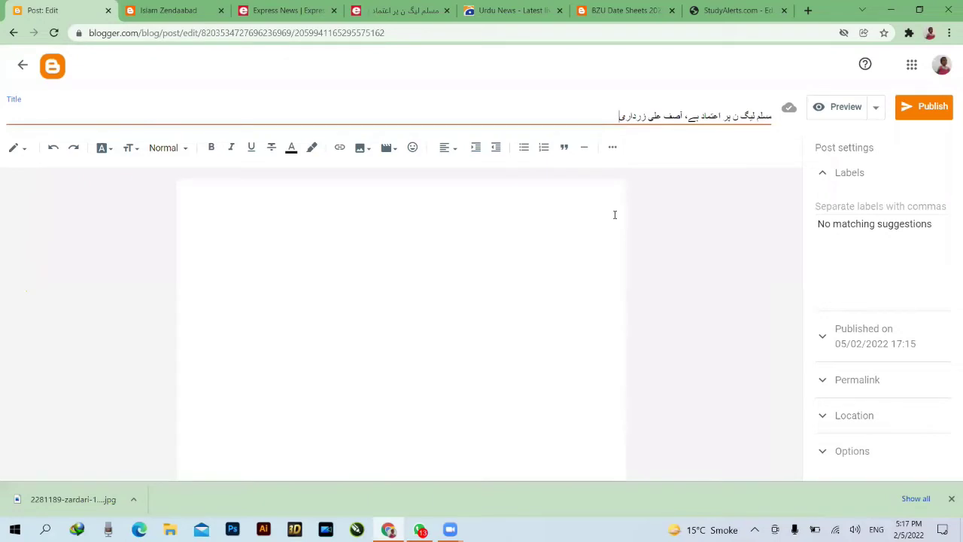
pyautogui.click(373, 11)
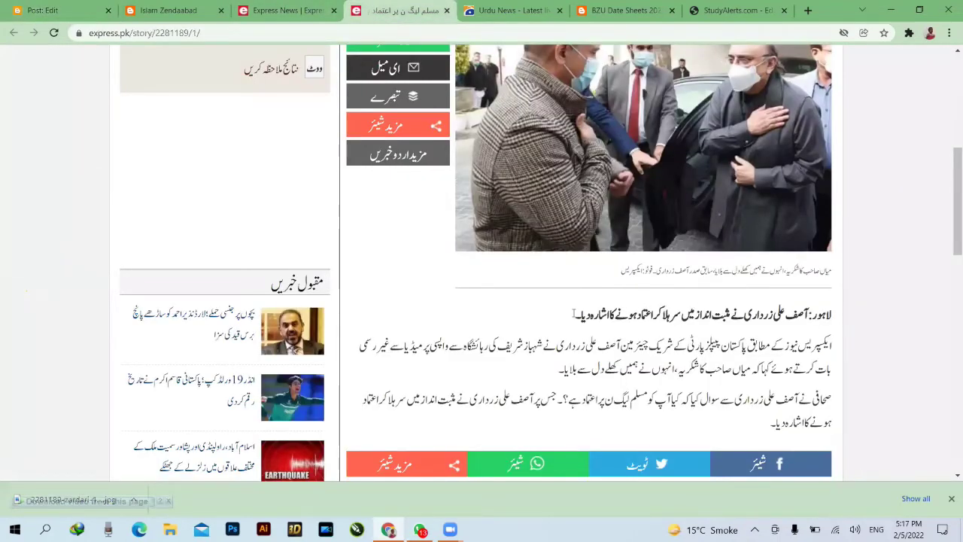
pyautogui.moveTo(570, 316); pyautogui.dragTo(832, 312)
pyautogui.rightClick(795, 324)
pyautogui.click(780, 331)
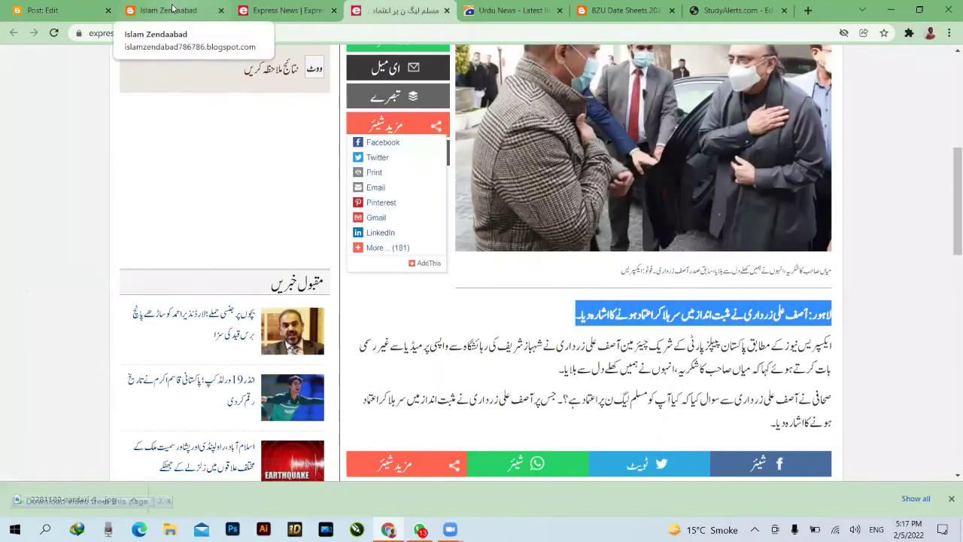
pyautogui.click(45, 10)
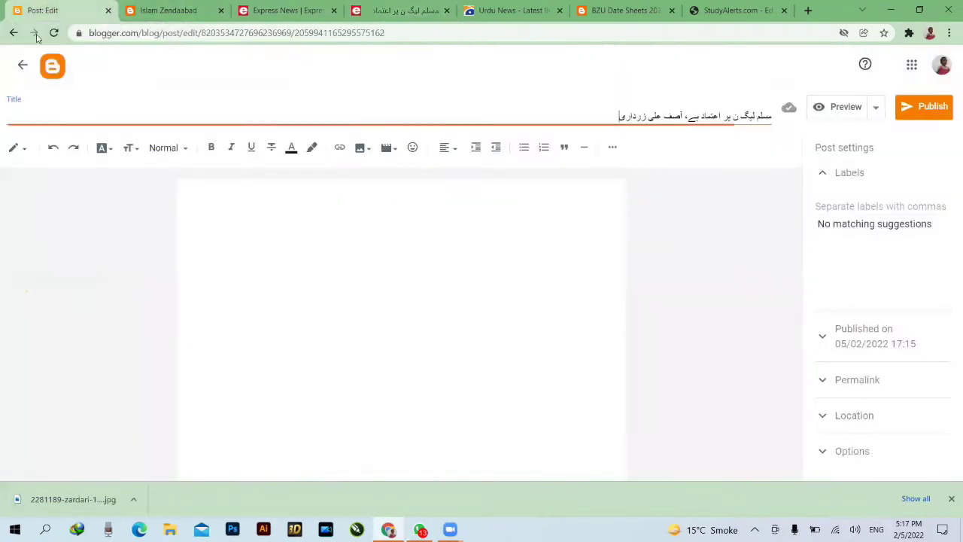
pyautogui.rightClick(322, 249)
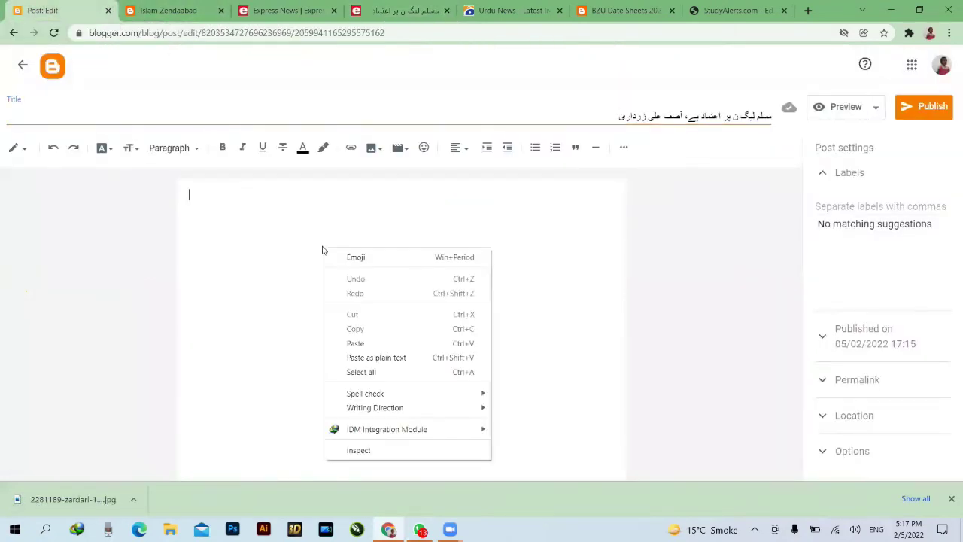
pyautogui.click(377, 344)
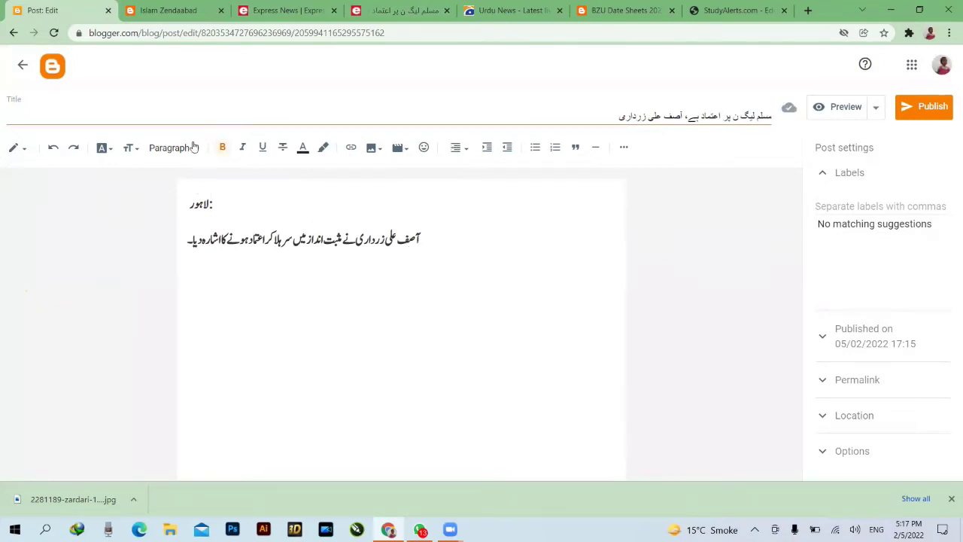
# Indent the لاہور: line in the post body and turn the sentence below it into a bulleted item
pyautogui.click(487, 148)
pyautogui.doubleClick(226, 238)
pyautogui.tripleClick(254, 237)
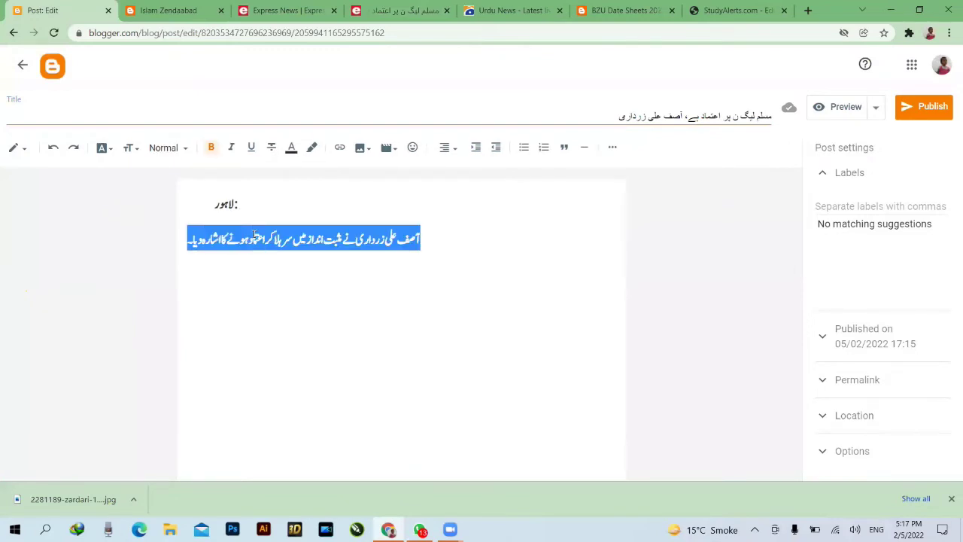
pyautogui.click(524, 148)
# Cut the لاہور: line out of the post body so the bulleted sentence comes first
pyautogui.click(223, 203)
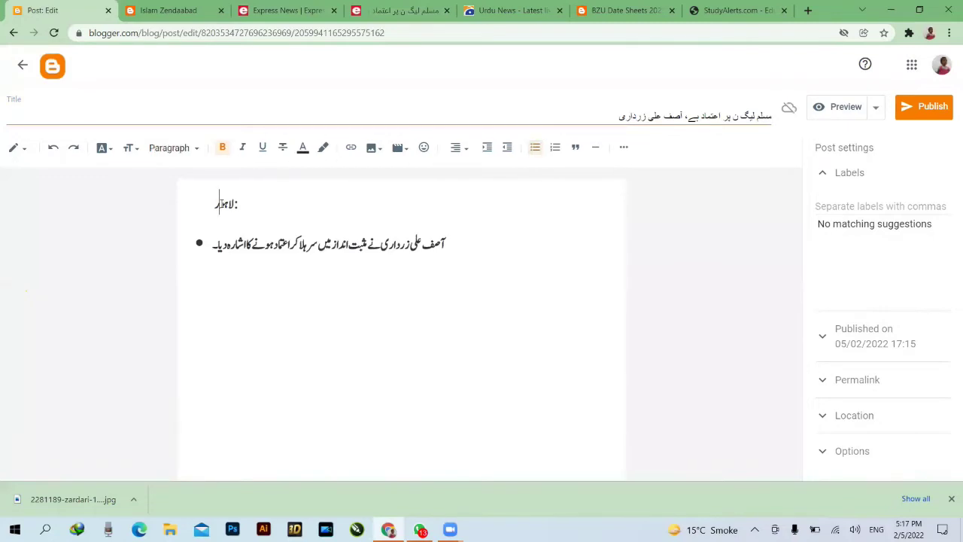
pyautogui.doubleClick(223, 203)
pyautogui.rightClick(224, 204)
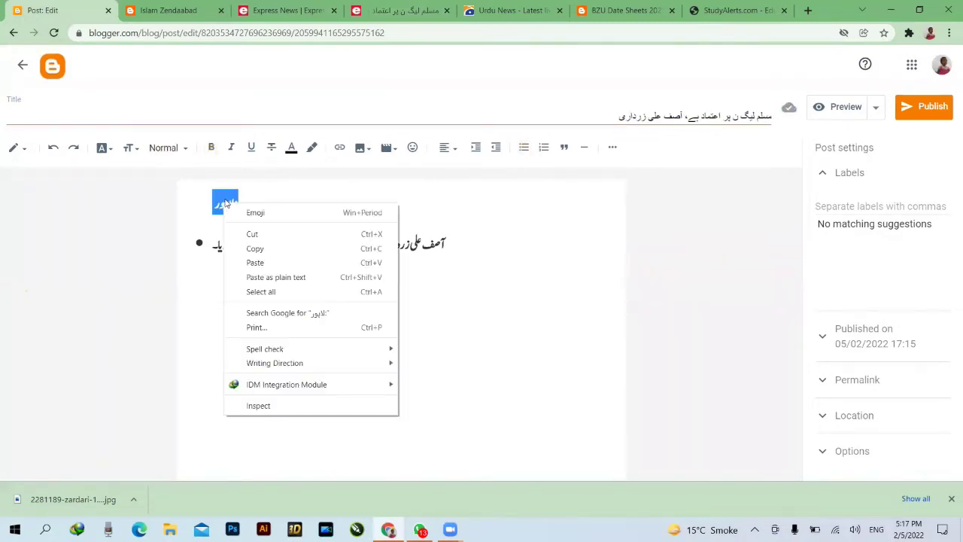
pyautogui.click(252, 234)
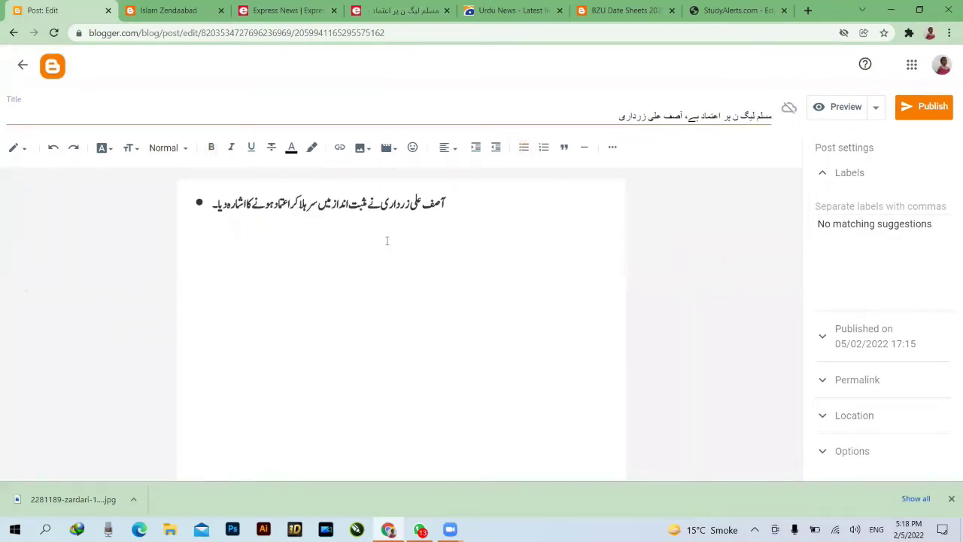
pyautogui.click(204, 203)
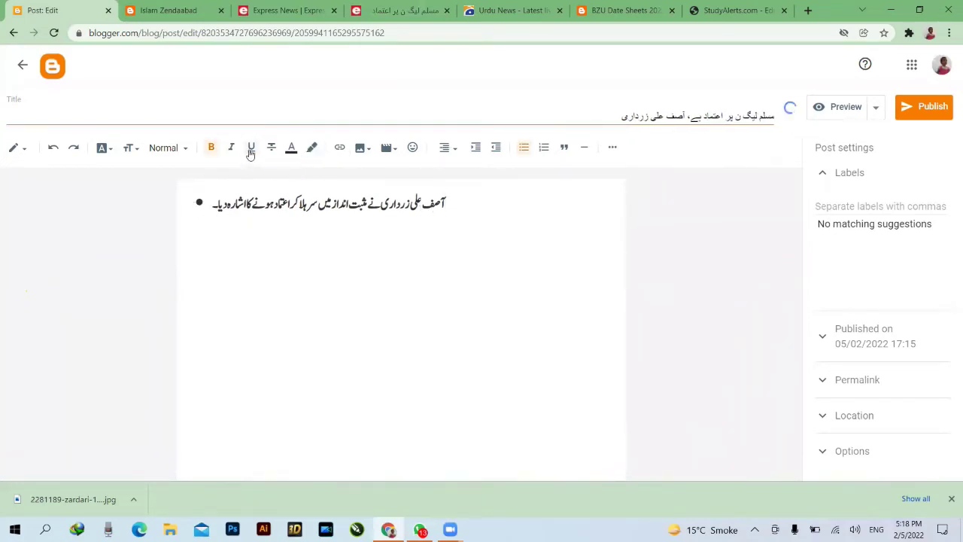
# Apply the Heading style to the bulleted sentence in the post body
pyautogui.tripleClick(309, 208)
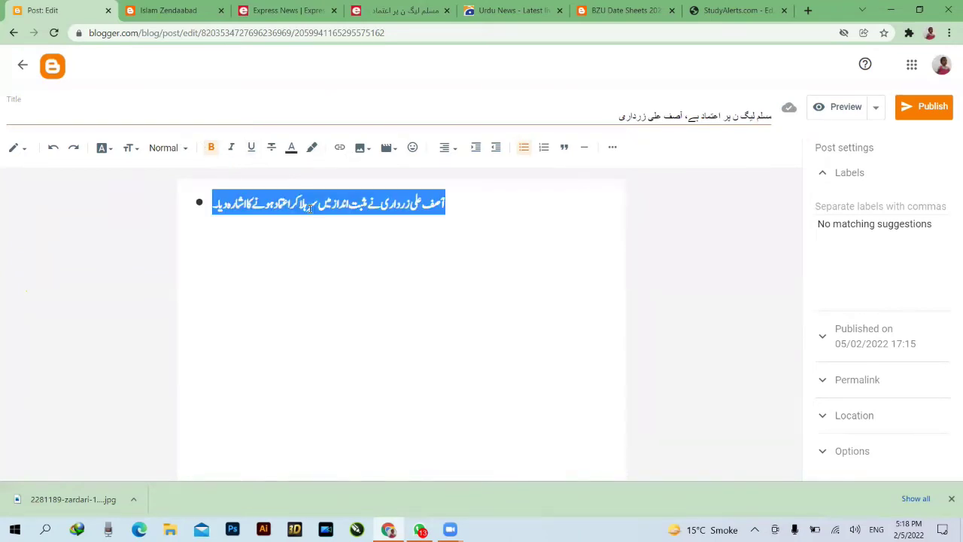
pyautogui.click(187, 149)
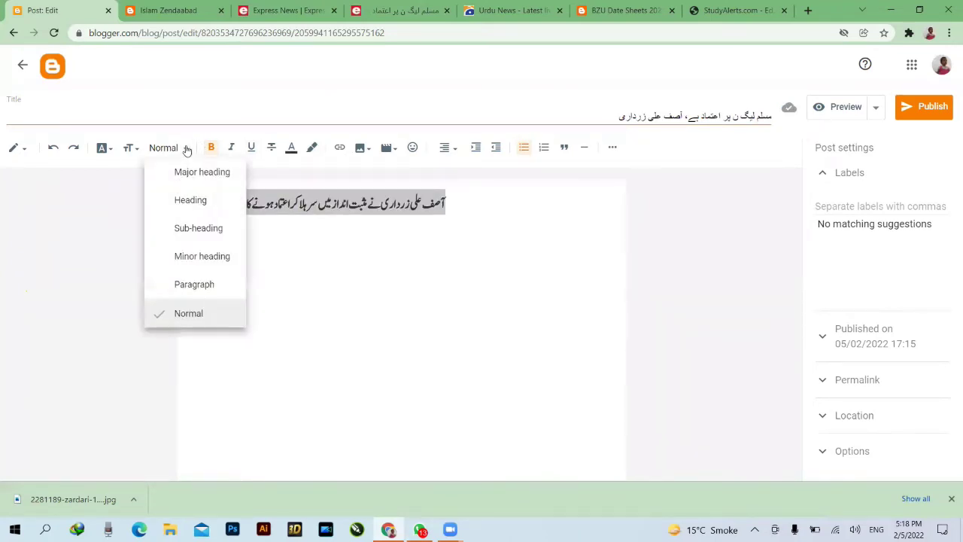
pyautogui.click(197, 201)
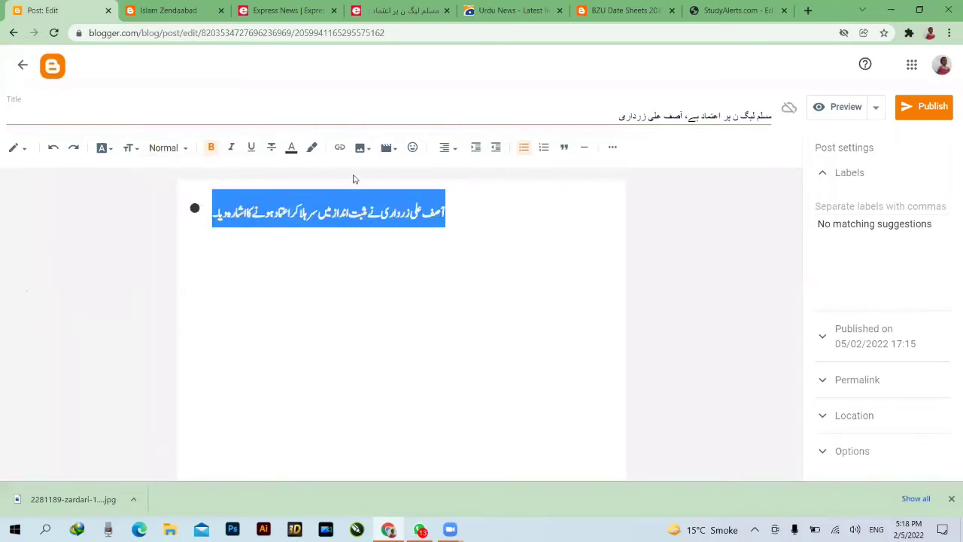
pyautogui.click(288, 262)
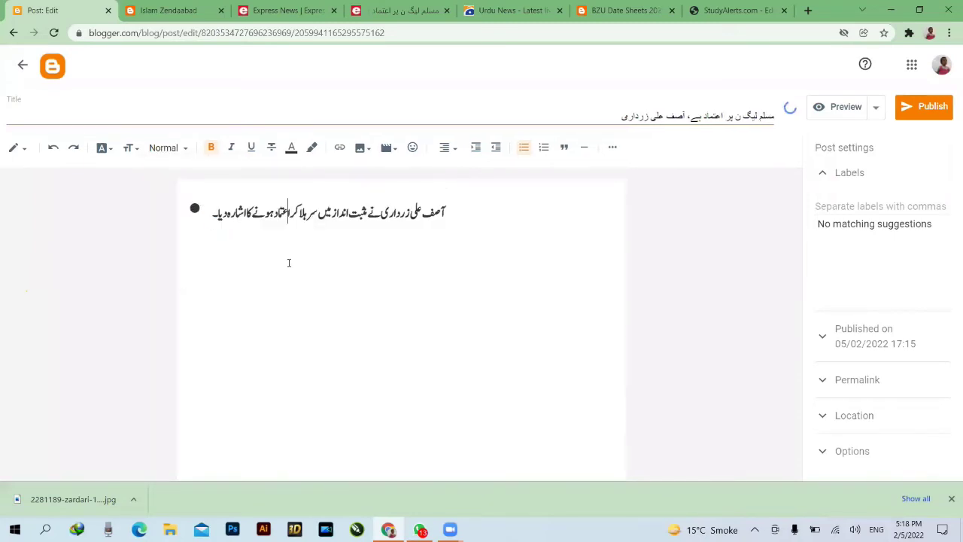
pyautogui.click(214, 211)
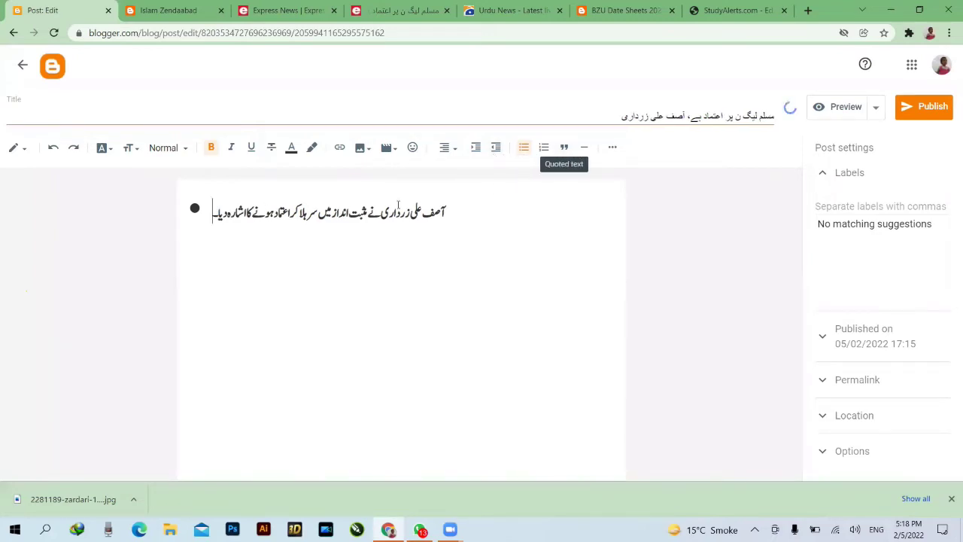
# Remove the bullet from the heading sentence in the post body
pyautogui.tripleClick(359, 214)
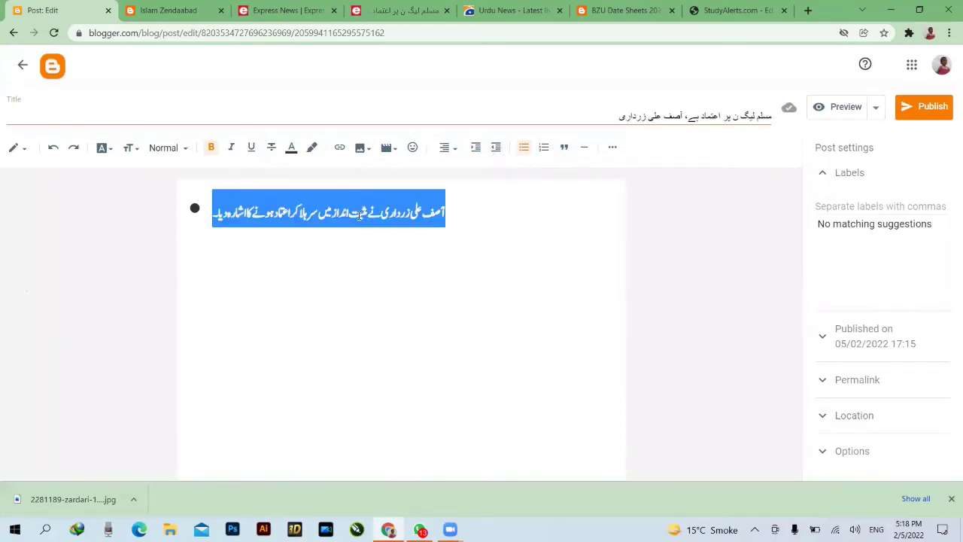
pyautogui.click(524, 148)
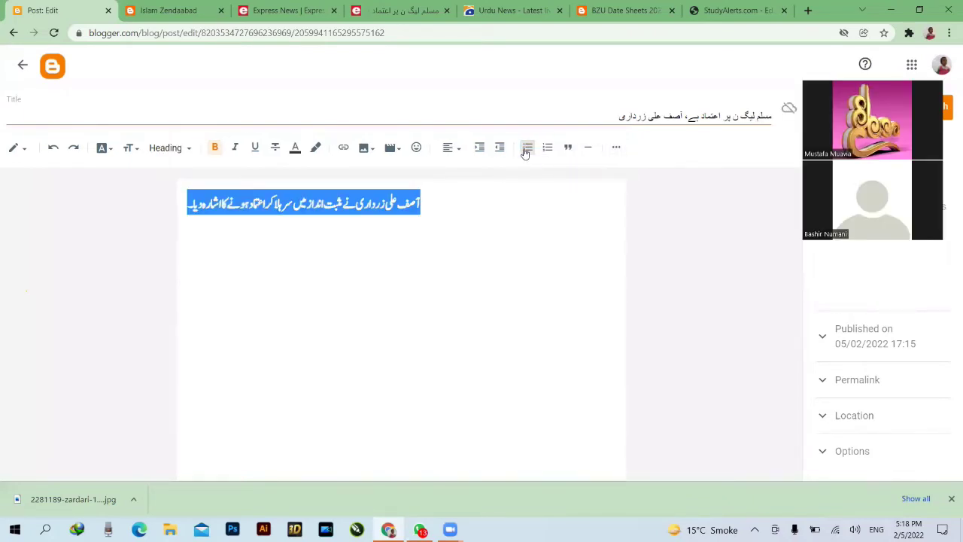
pyautogui.click(297, 317)
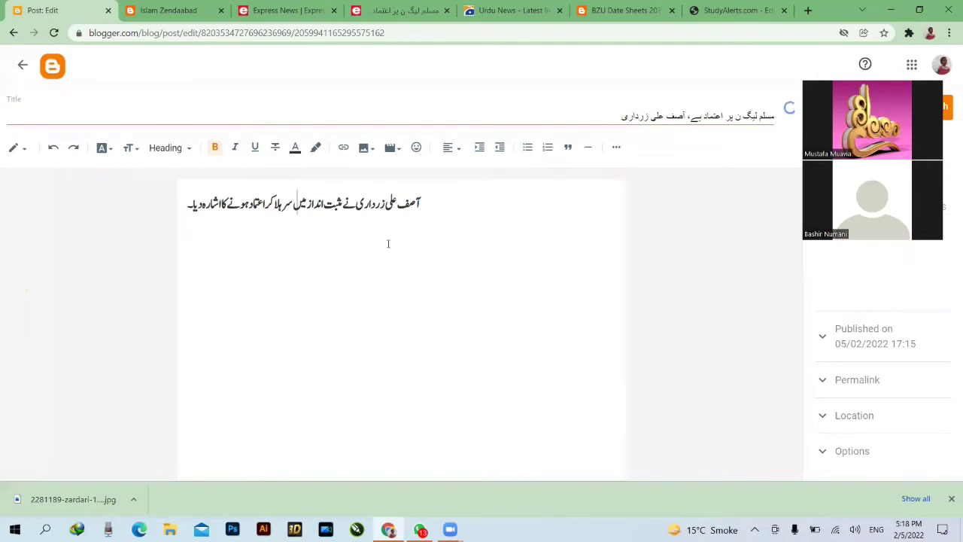
# Start a new empty line below the heading sentence in the post body
pyautogui.click(189, 204)
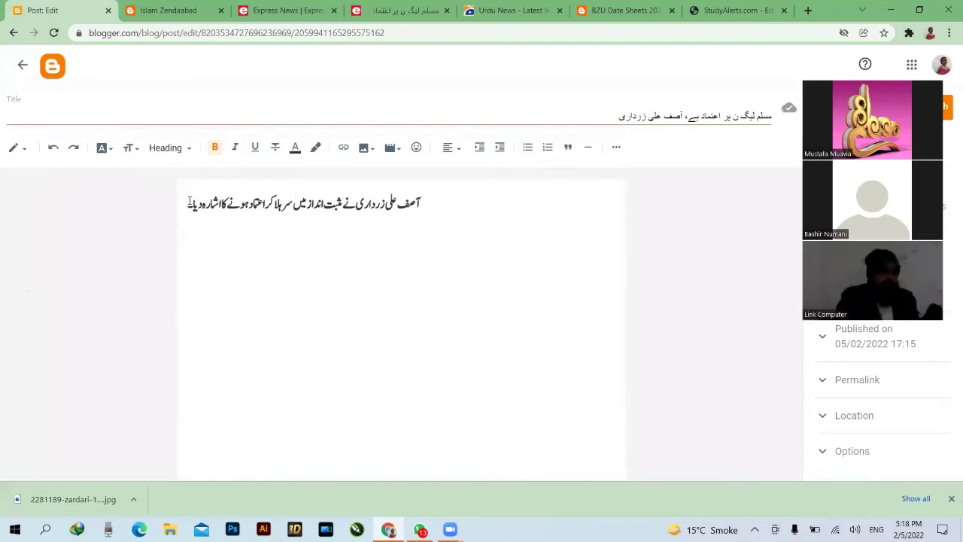
pyautogui.press('Return')
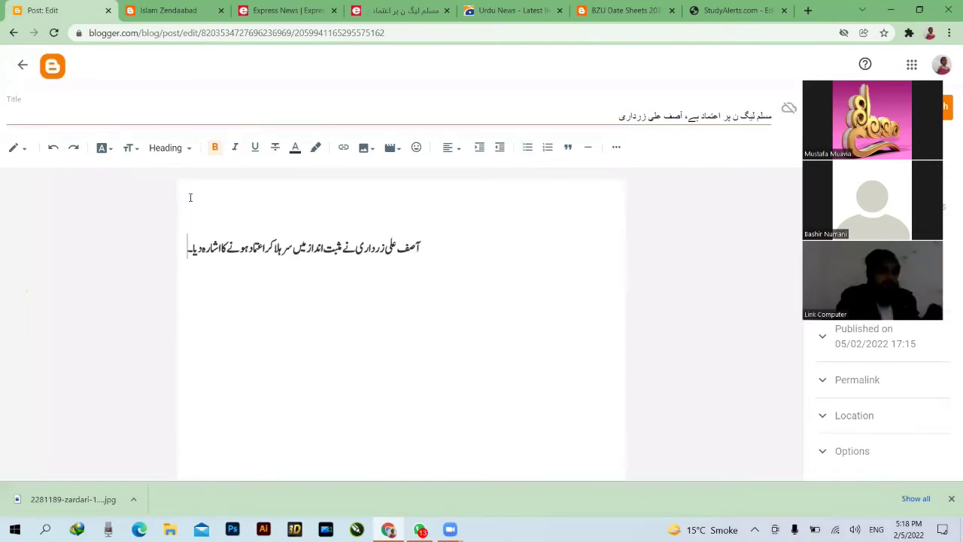
pyautogui.press('BackSpace')
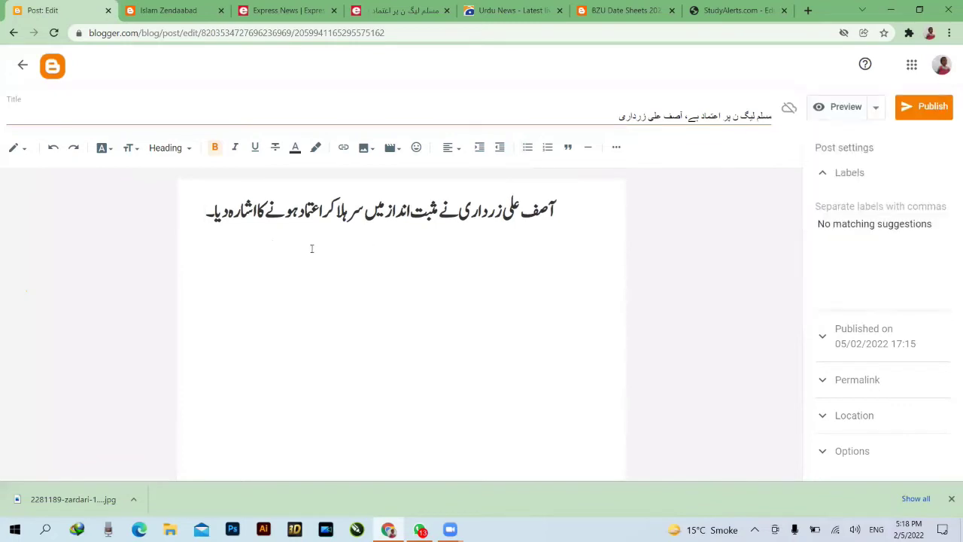
pyautogui.press('Return')
pyautogui.press('BackSpace')
pyautogui.press('Return')
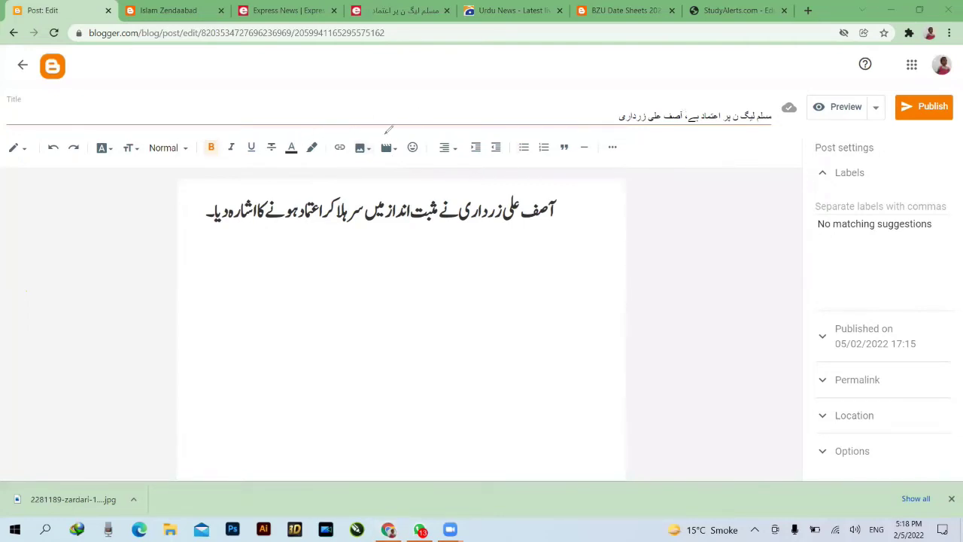
pyautogui.moveTo(376, 152)
pyautogui.mouseDown()
pyautogui.moveTo(357, 164)
pyautogui.moveTo(353, 141)
pyautogui.moveTo(367, 128)
pyautogui.moveTo(378, 138)
pyautogui.mouseUp()
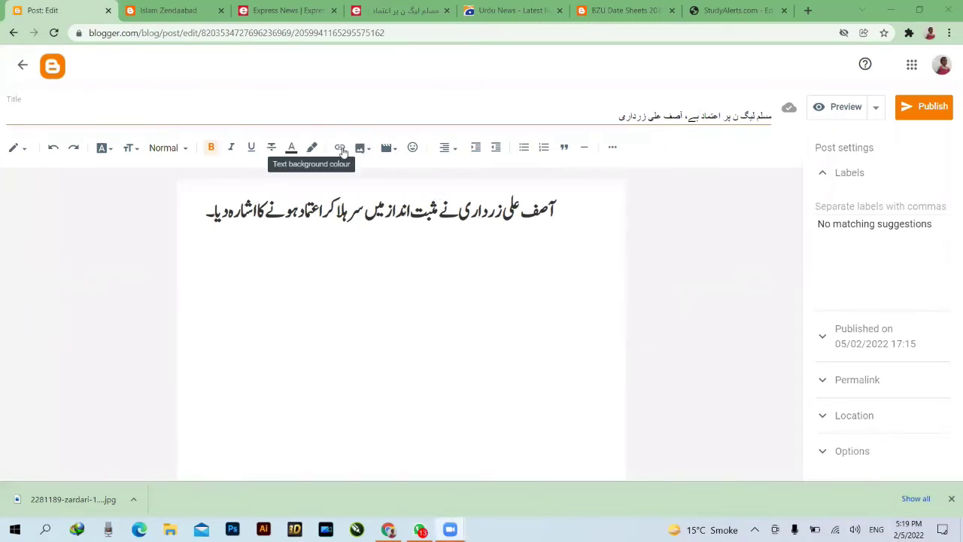
pyautogui.click(364, 151)
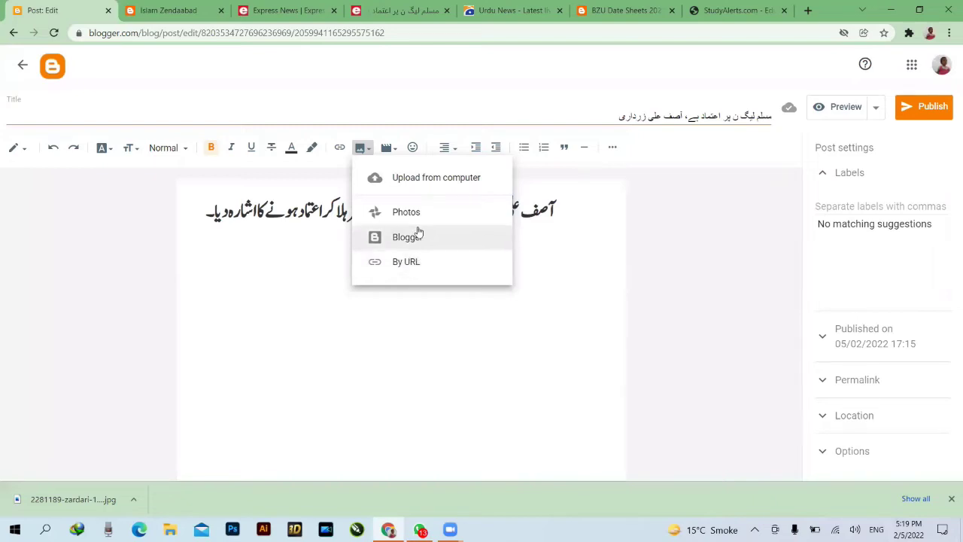
pyautogui.click(418, 180)
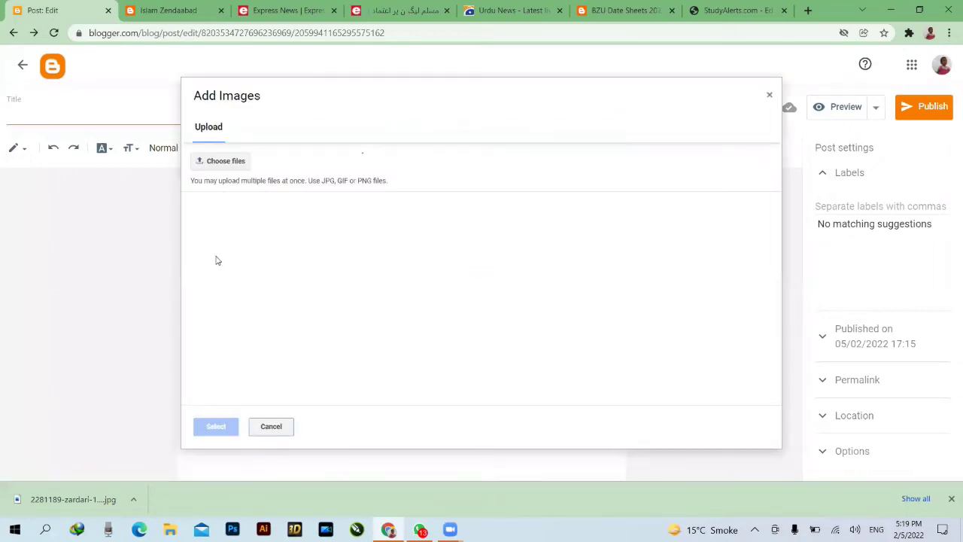
pyautogui.click(221, 164)
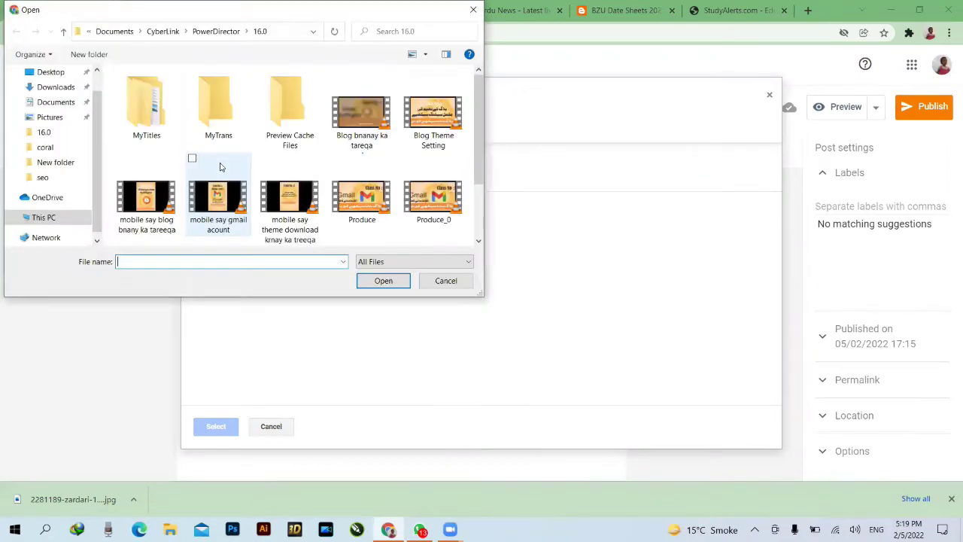
pyautogui.click(49, 71)
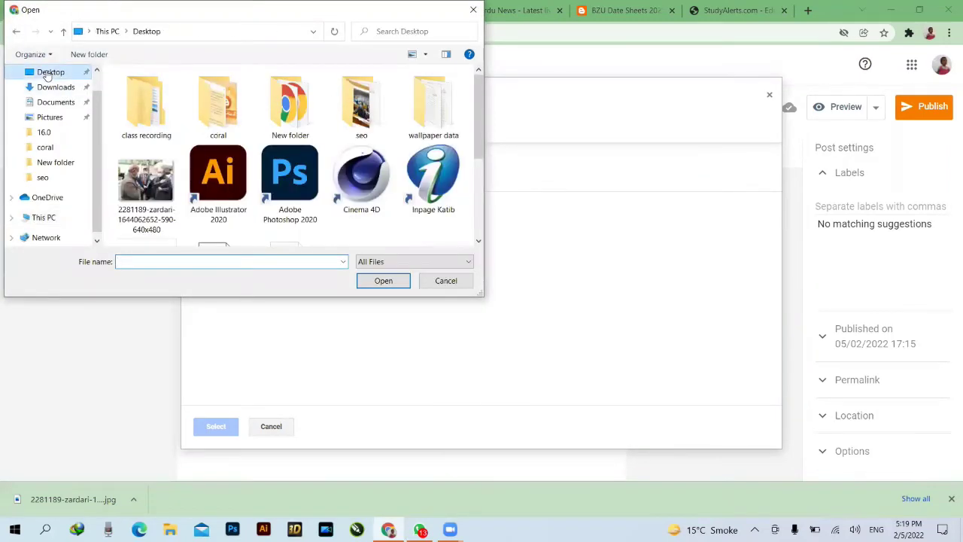
pyautogui.doubleClick(143, 189)
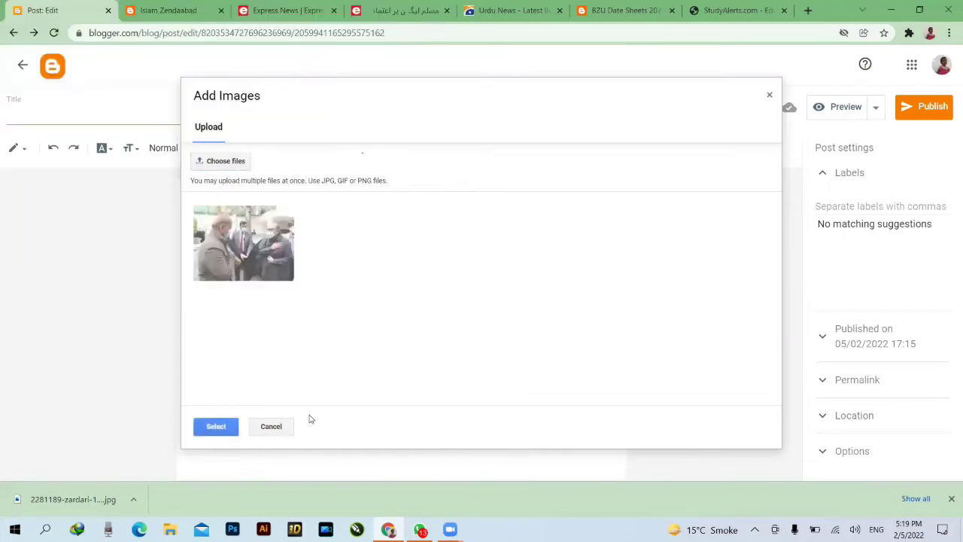
pyautogui.click(216, 427)
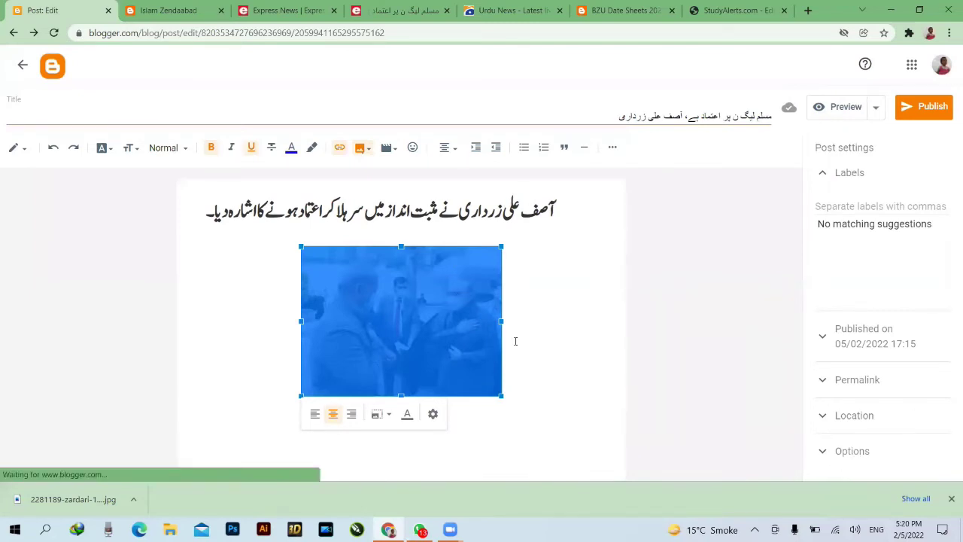
# Enlarge the inserted photo proportionally by about a fifth
pyautogui.moveTo(501, 395); pyautogui.dragTo(544, 426)
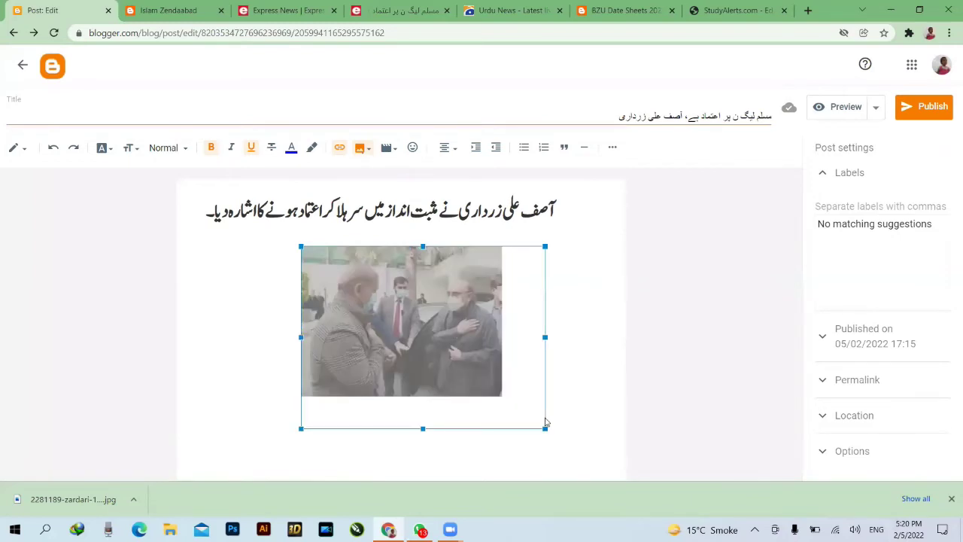
pyautogui.rightClick(405, 348)
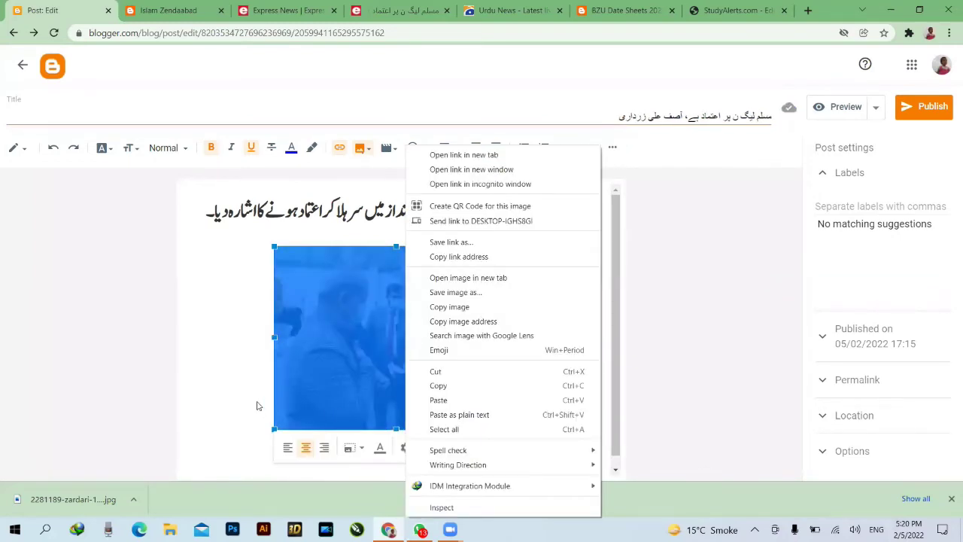
pyautogui.click(254, 397)
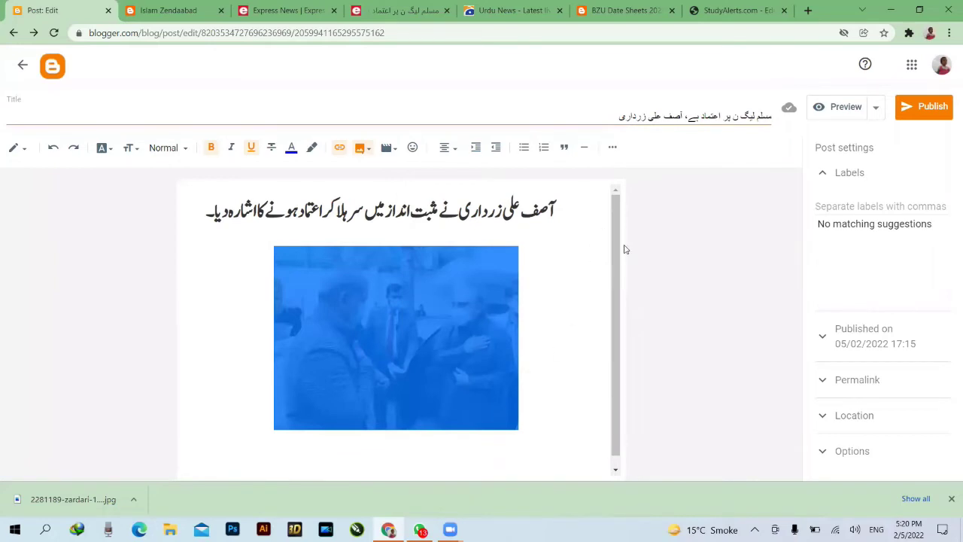
# Set the inserted photo's size to Medium and place the cursor below it
pyautogui.scroll(-1, 622, 274)
pyautogui.click(442, 365)
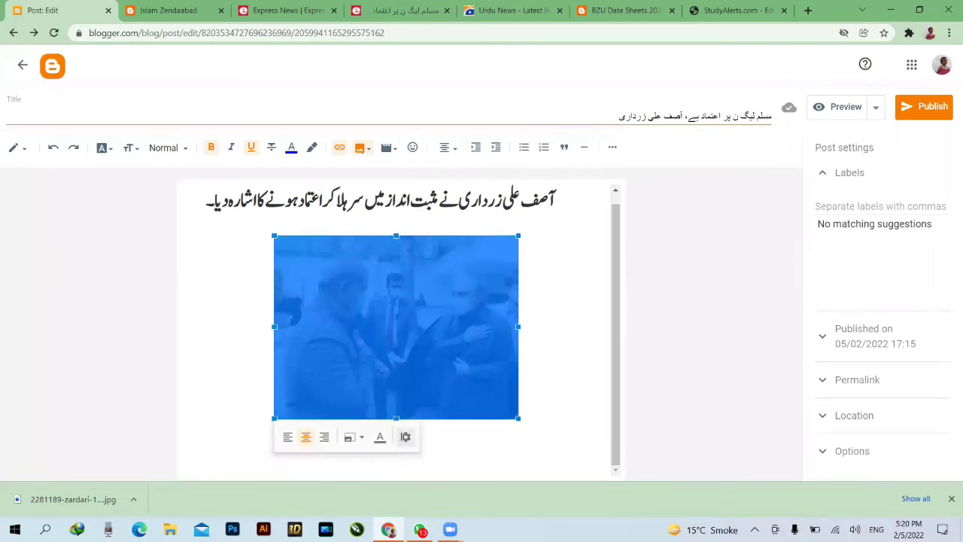
pyautogui.click(404, 437)
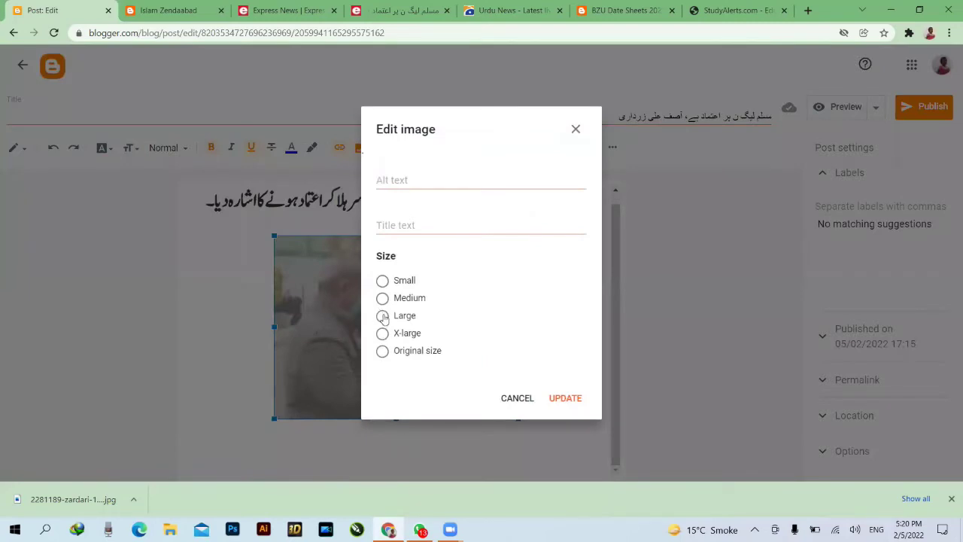
pyautogui.click(382, 298)
pyautogui.click(563, 399)
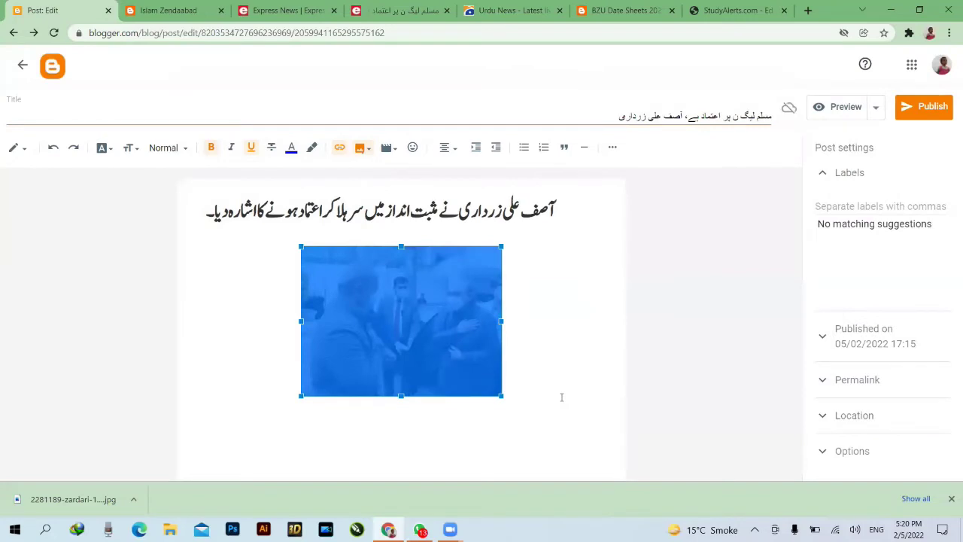
pyautogui.click(561, 397)
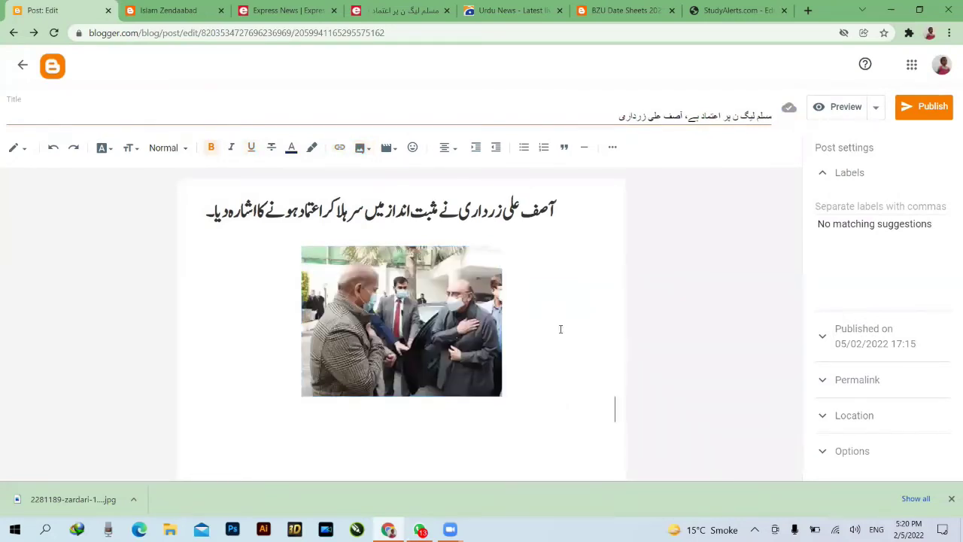
pyautogui.click(517, 9)
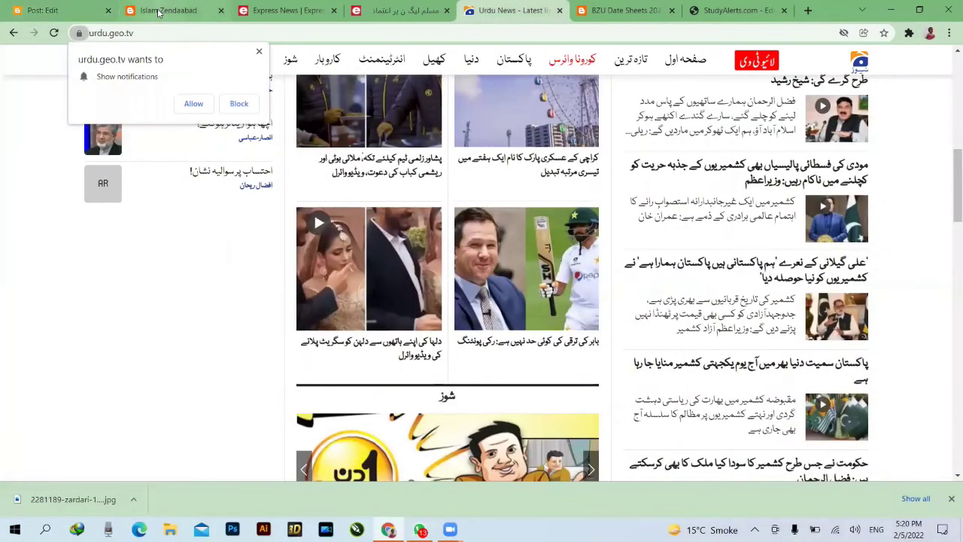
pyautogui.click(166, 10)
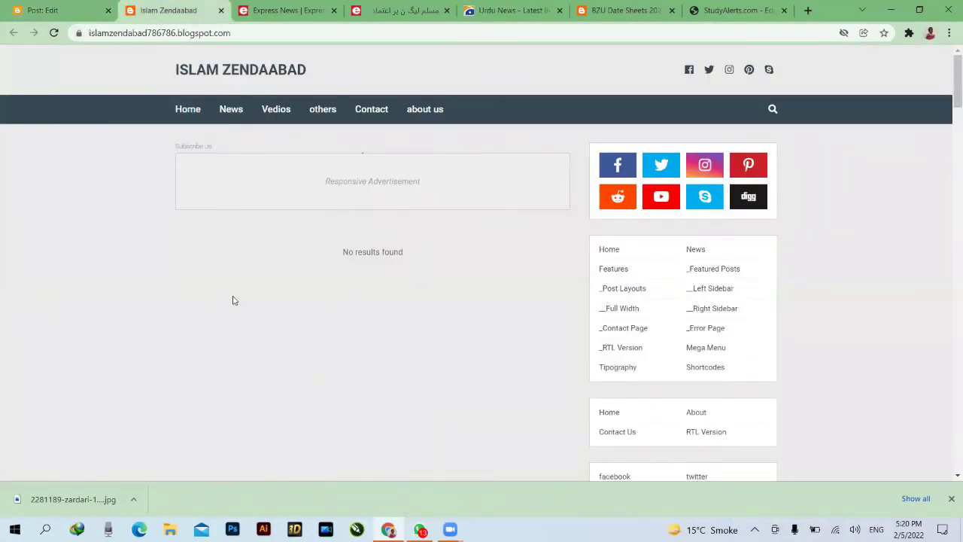
pyautogui.click(58, 11)
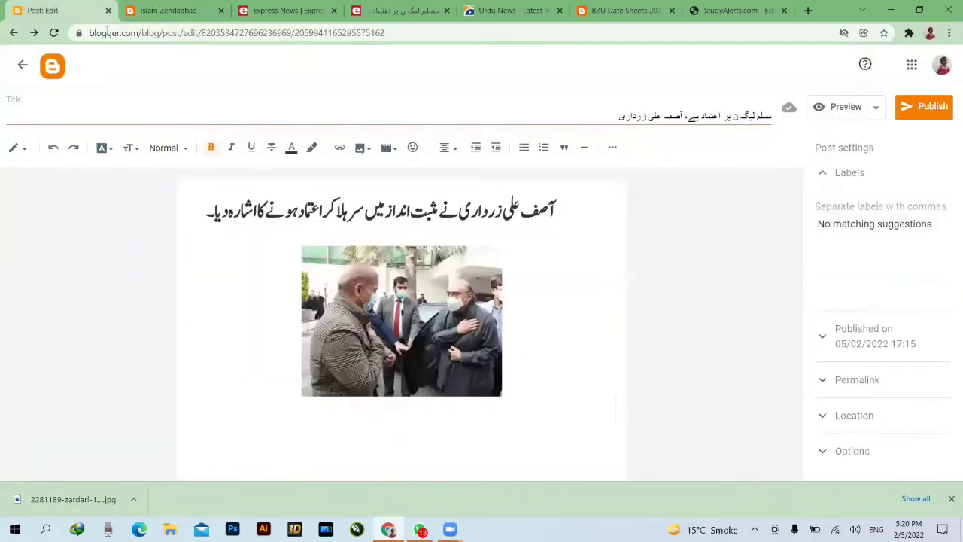
# Copy the Express News story's body paragraphs below the bold lead, from پاکستان پیپلز پارٹی to the end of the text
pyautogui.click(412, 15)
pyautogui.scroll(-5, 853, 275)
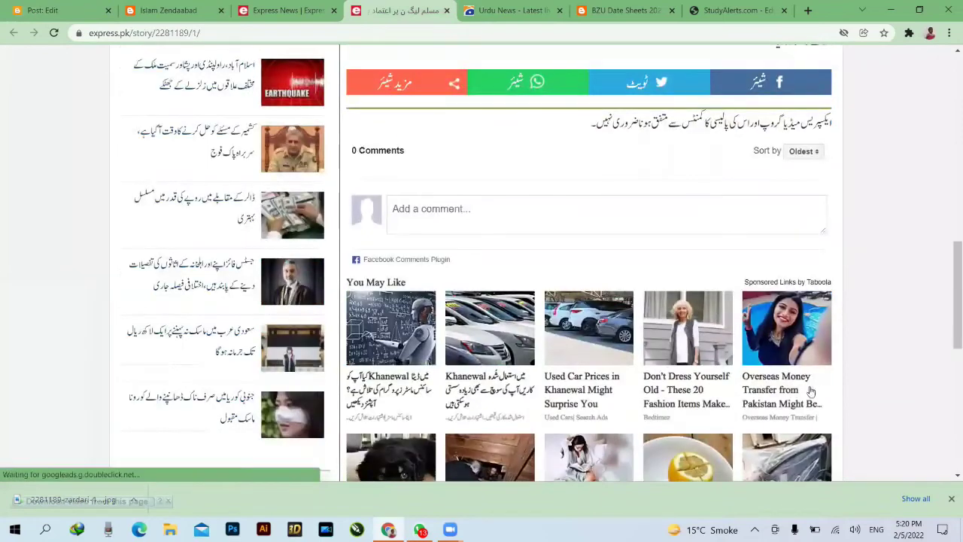
pyautogui.scroll(5, 853, 275)
pyautogui.moveTo(831, 226); pyautogui.dragTo(747, 279)
pyautogui.rightClick(743, 281)
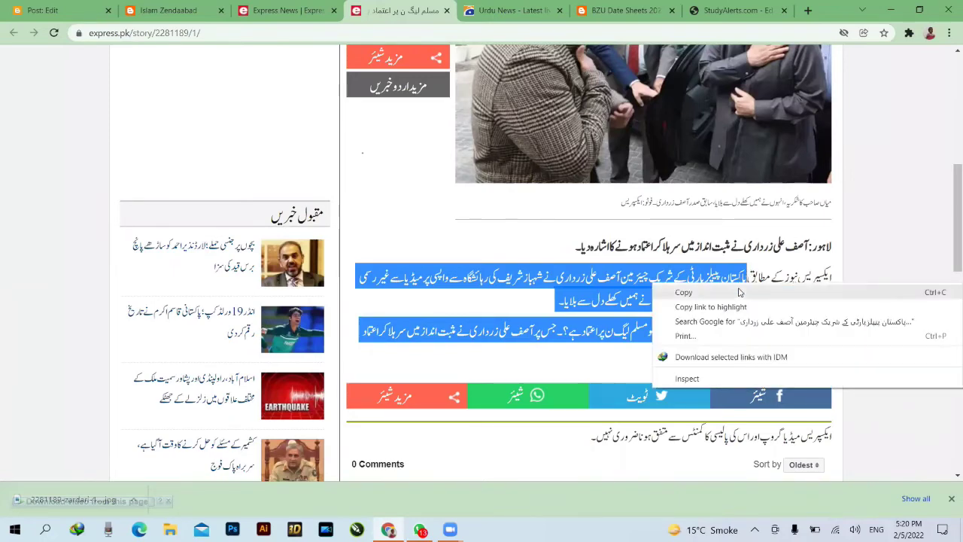
pyautogui.click(730, 290)
# Paste the copied story paragraphs below the photo in the Blogger post and place the cursor after the last sentence
pyautogui.click(33, 11)
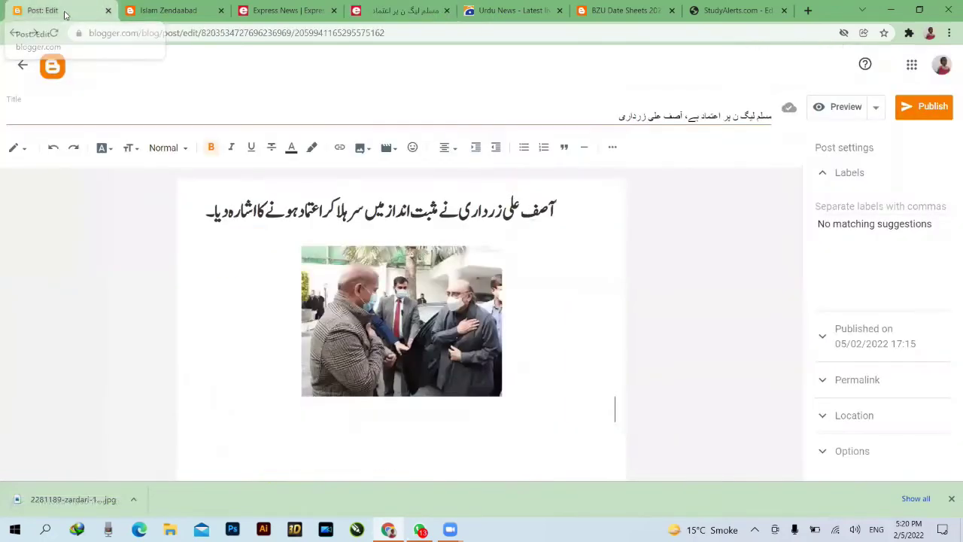
pyautogui.rightClick(596, 440)
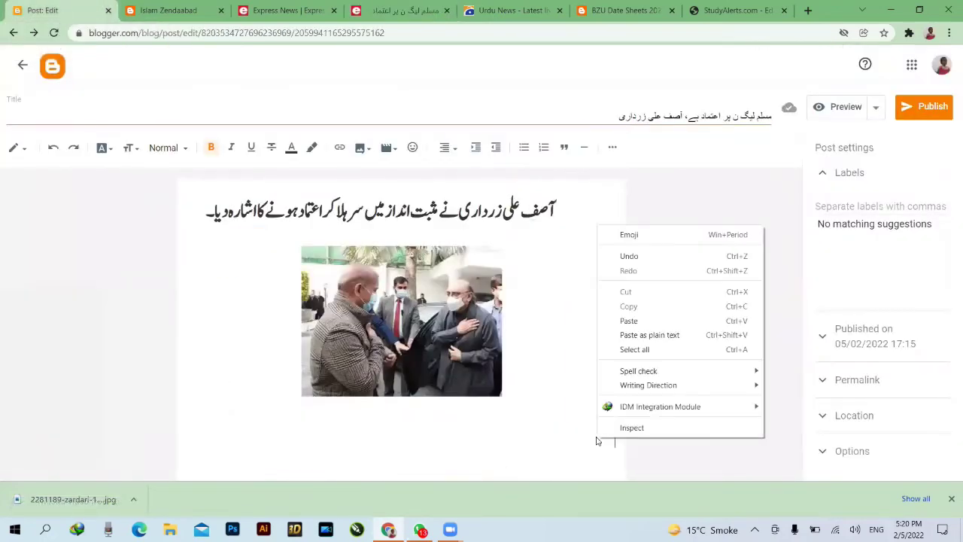
pyautogui.click(624, 322)
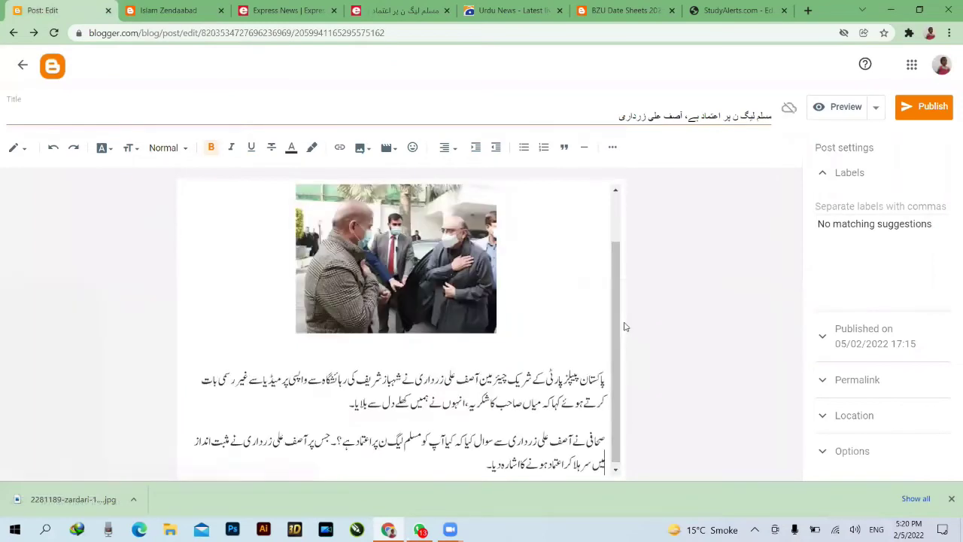
pyautogui.moveTo(532, 436); pyautogui.dragTo(602, 360)
pyautogui.click(468, 470)
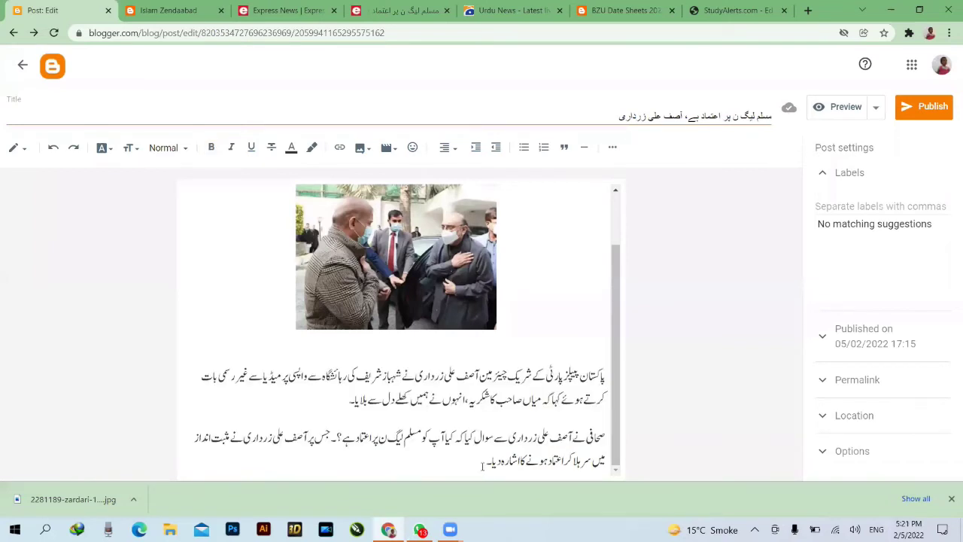
# Apply the Sub-heading style to the pasted story paragraphs below the photo
pyautogui.moveTo(482, 465); pyautogui.dragTo(584, 385)
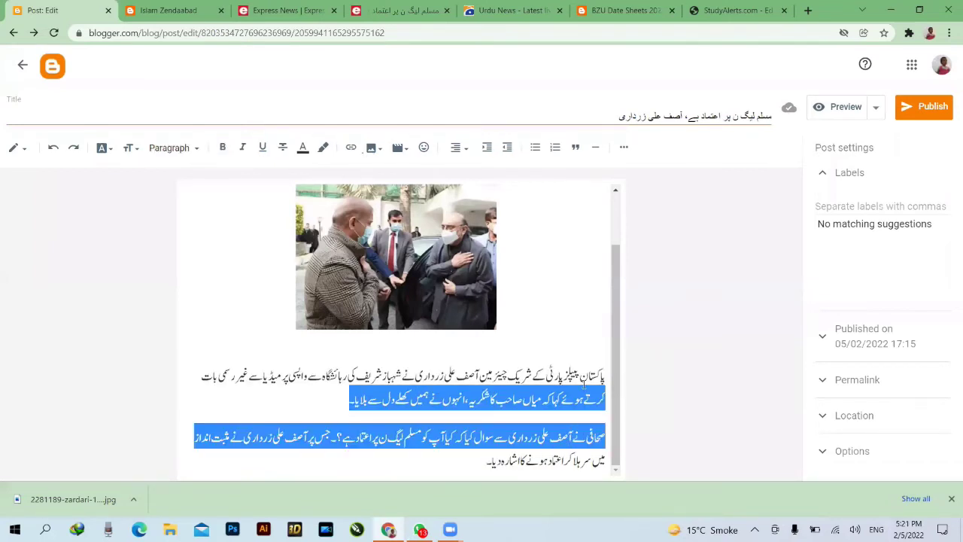
pyautogui.click(584, 384)
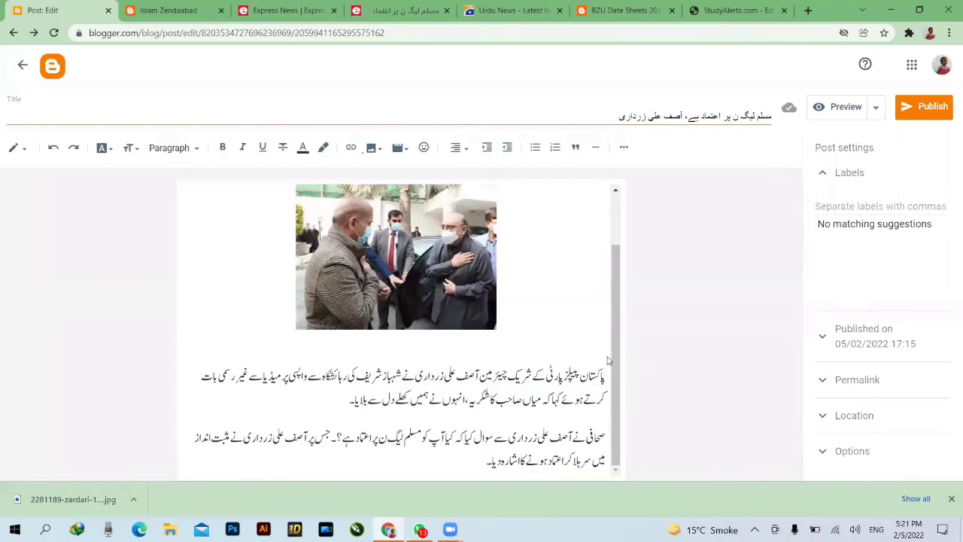
pyautogui.moveTo(606, 387); pyautogui.dragTo(593, 408)
pyautogui.moveTo(602, 353); pyautogui.dragTo(491, 477)
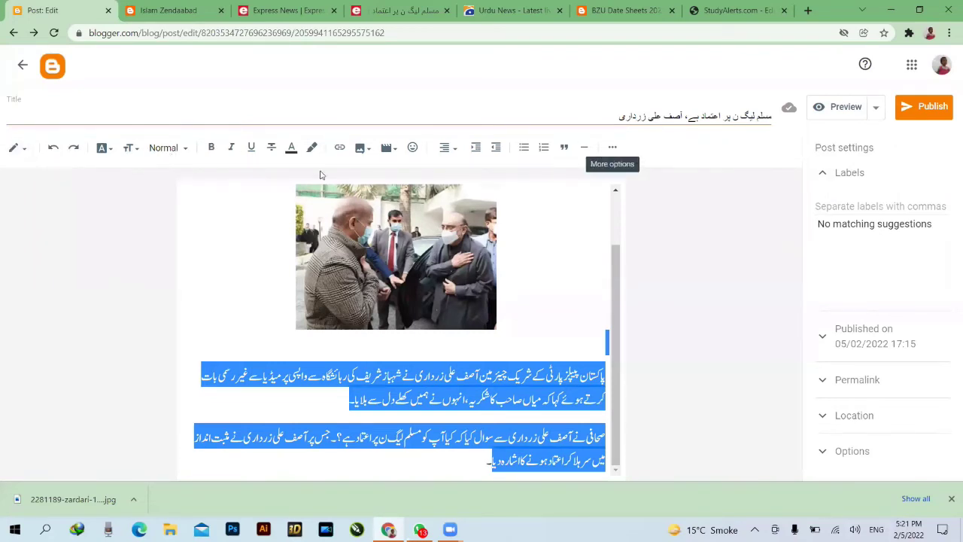
pyautogui.click(187, 149)
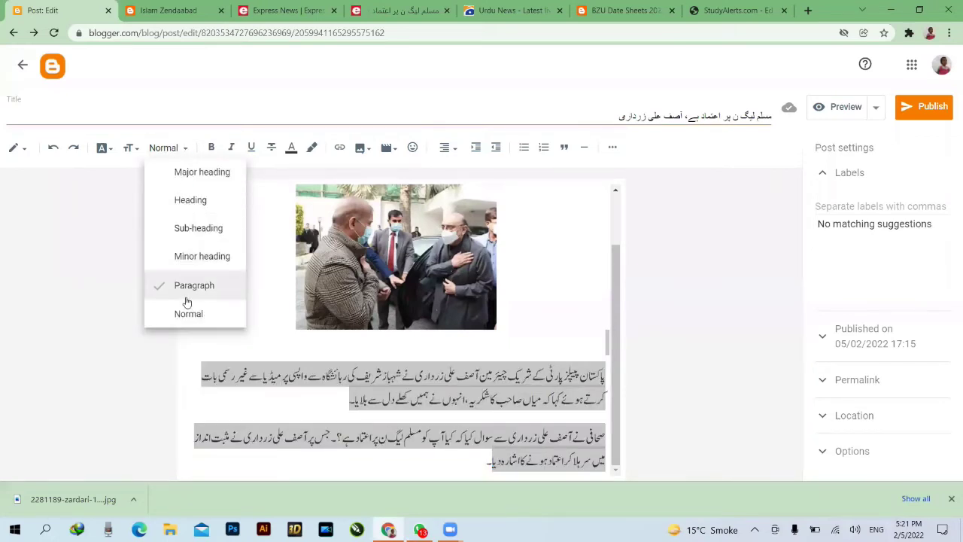
pyautogui.click(188, 234)
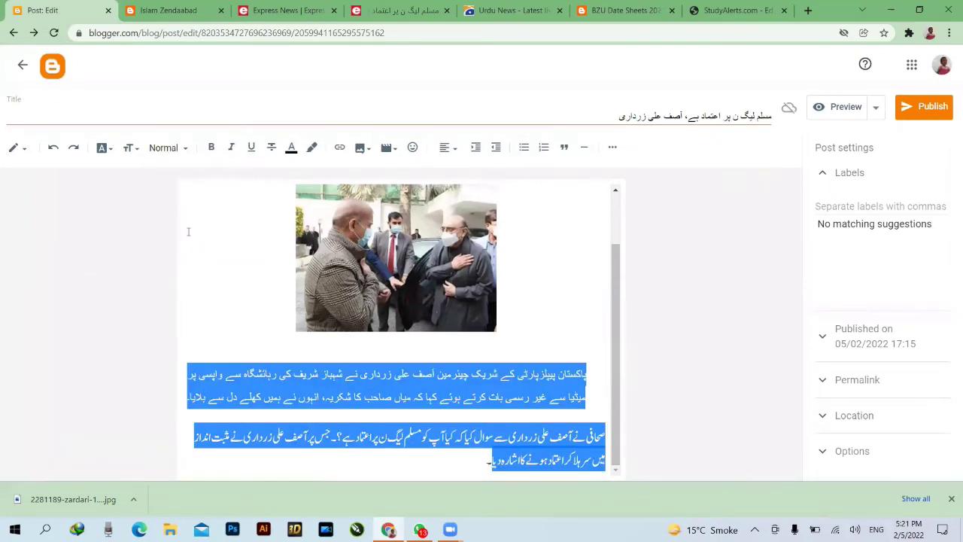
# Try the Normal style on the selected story paragraphs, settle on the Paragraph style and deselect the text
pyautogui.click(187, 148)
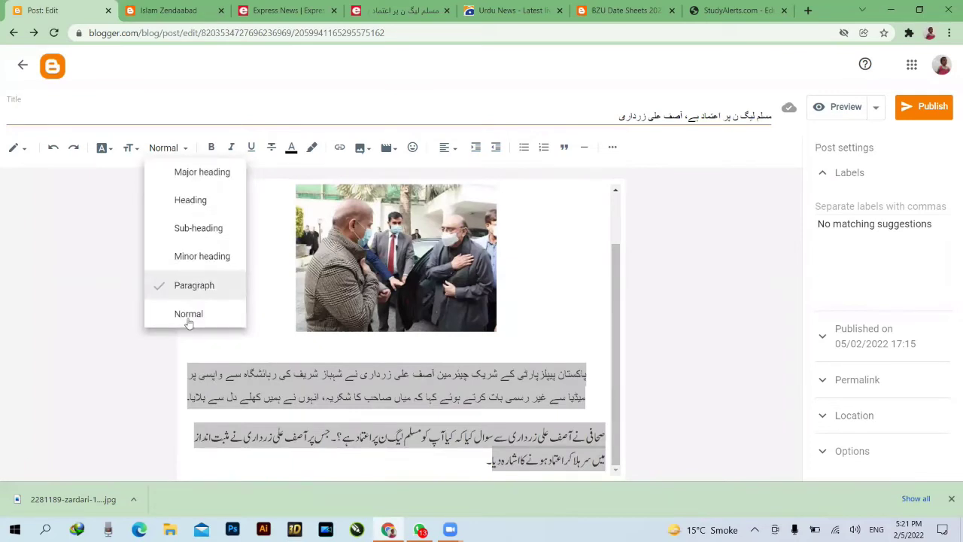
pyautogui.click(189, 314)
pyautogui.click(181, 149)
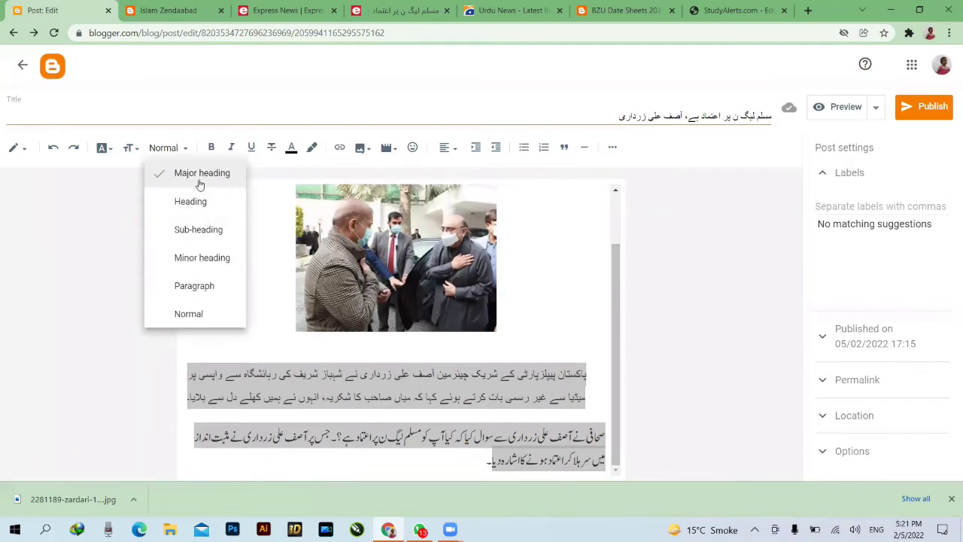
pyautogui.click(194, 290)
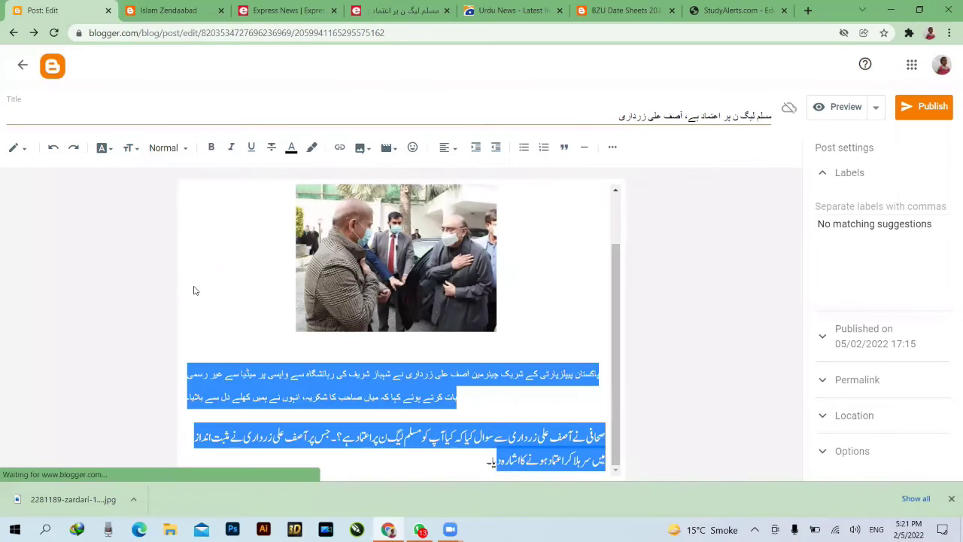
pyautogui.click(193, 273)
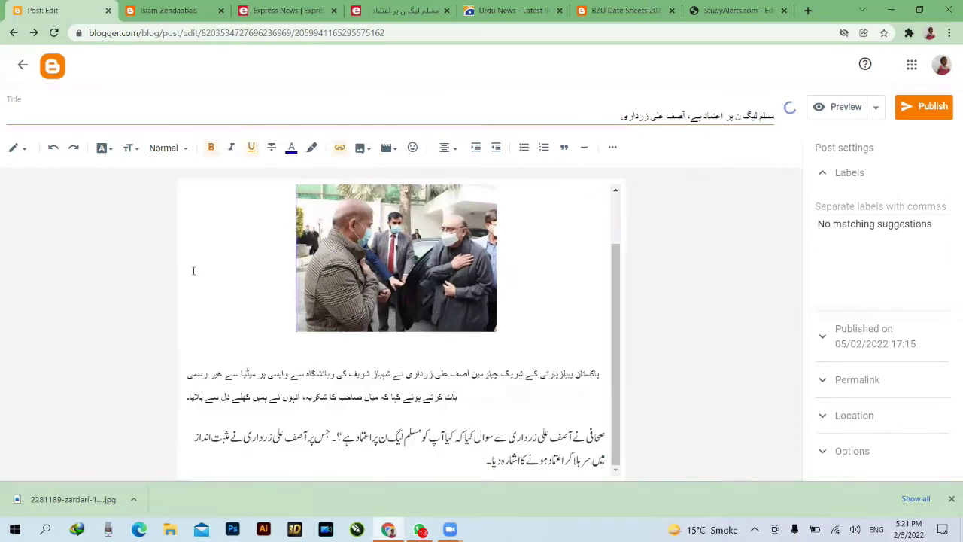
# Set the font size of both story paragraphs below the photo to Medium
pyautogui.click(133, 149)
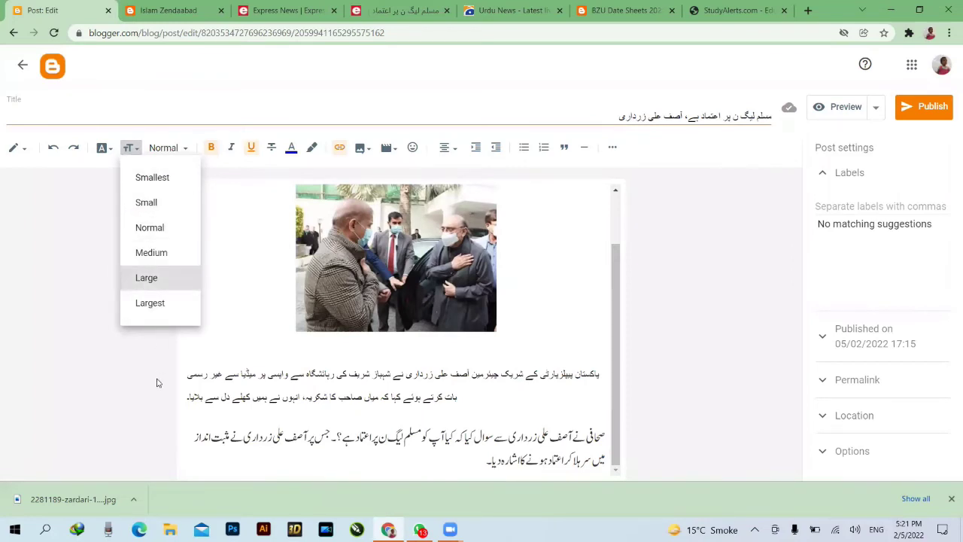
pyautogui.click(186, 400)
pyautogui.moveTo(485, 460)
pyautogui.mouseDown()
pyautogui.moveTo(542, 432)
pyautogui.moveTo(589, 374)
pyautogui.moveTo(571, 436)
pyautogui.moveTo(522, 460)
pyautogui.moveTo(482, 455)
pyautogui.moveTo(491, 479)
pyautogui.mouseUp()
pyautogui.click(607, 353)
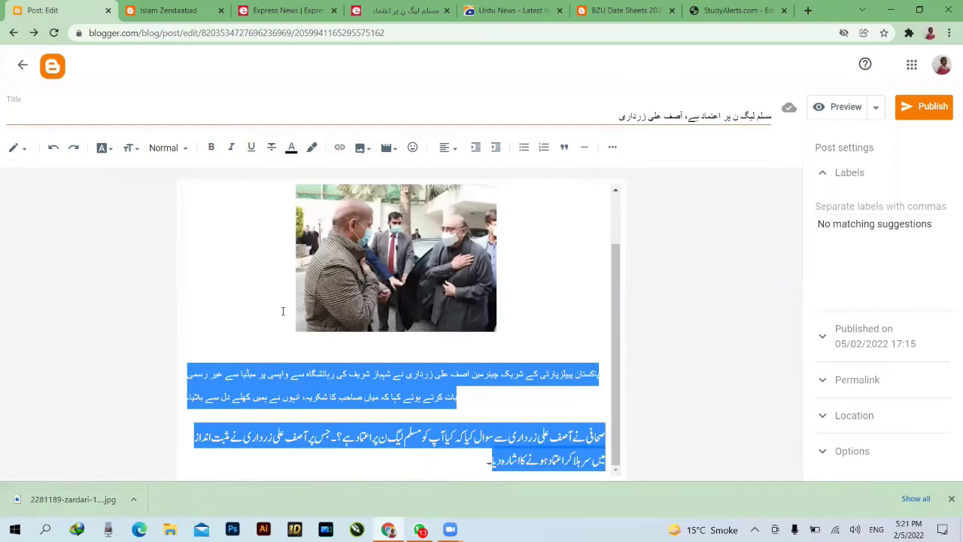
pyautogui.click(130, 148)
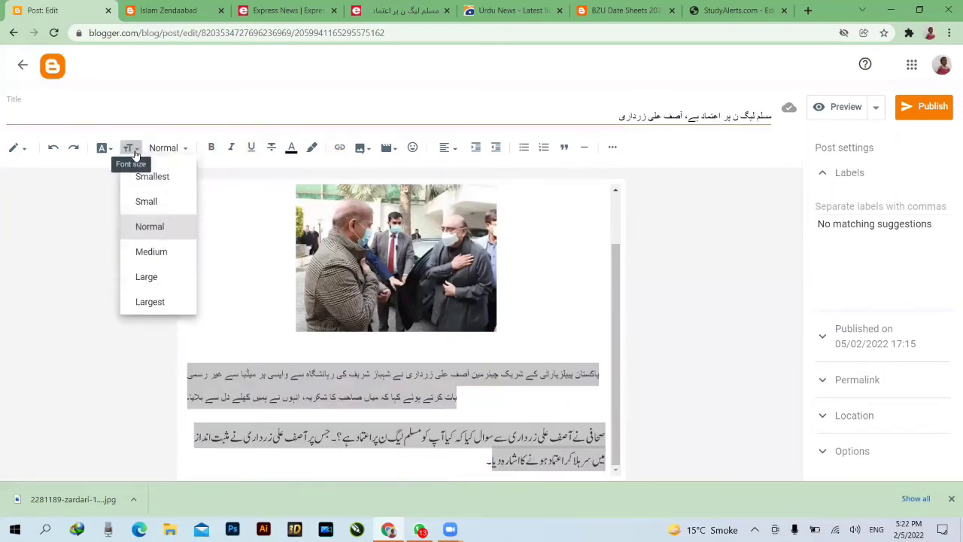
pyautogui.click(137, 258)
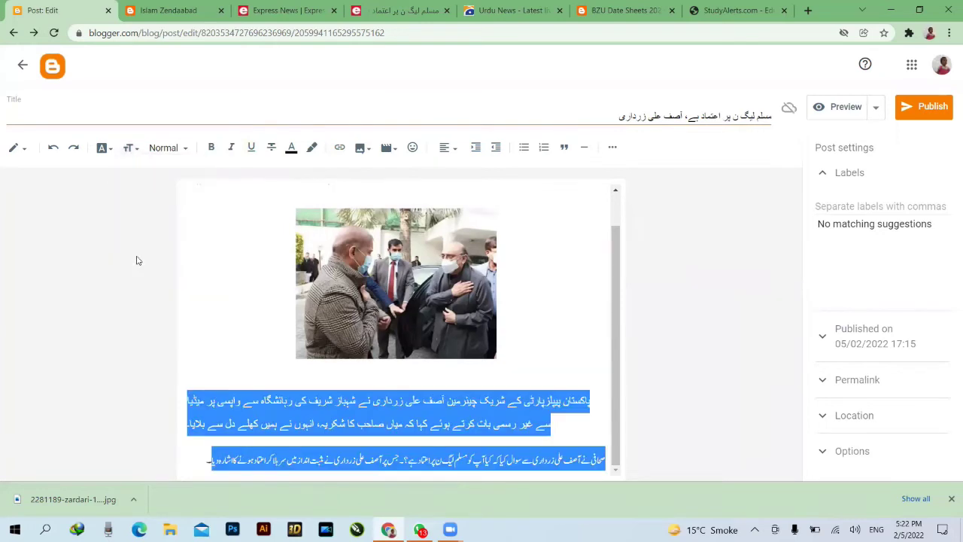